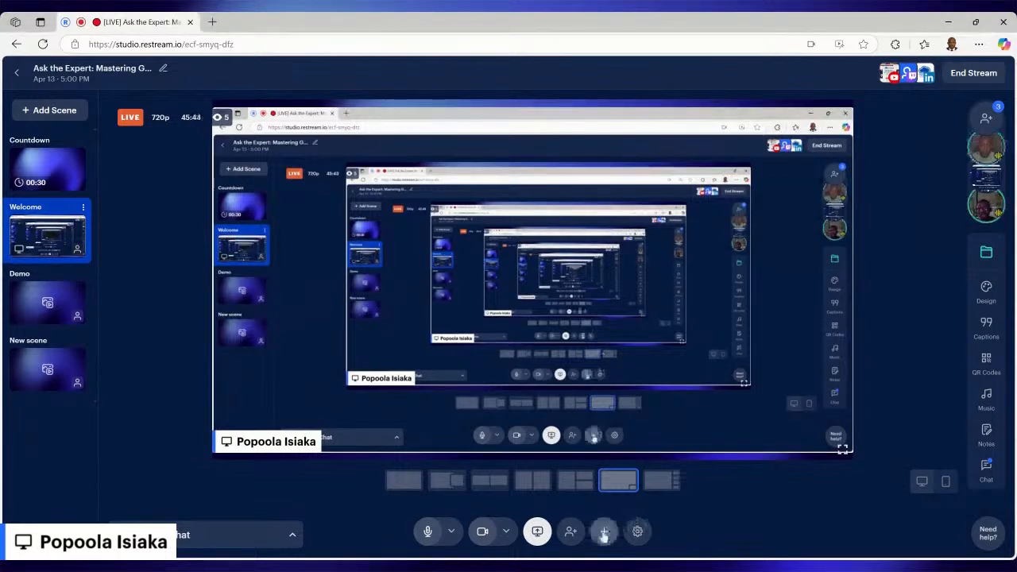
Step: Add a screen share of the entire screen to the live stream
click(604, 531)
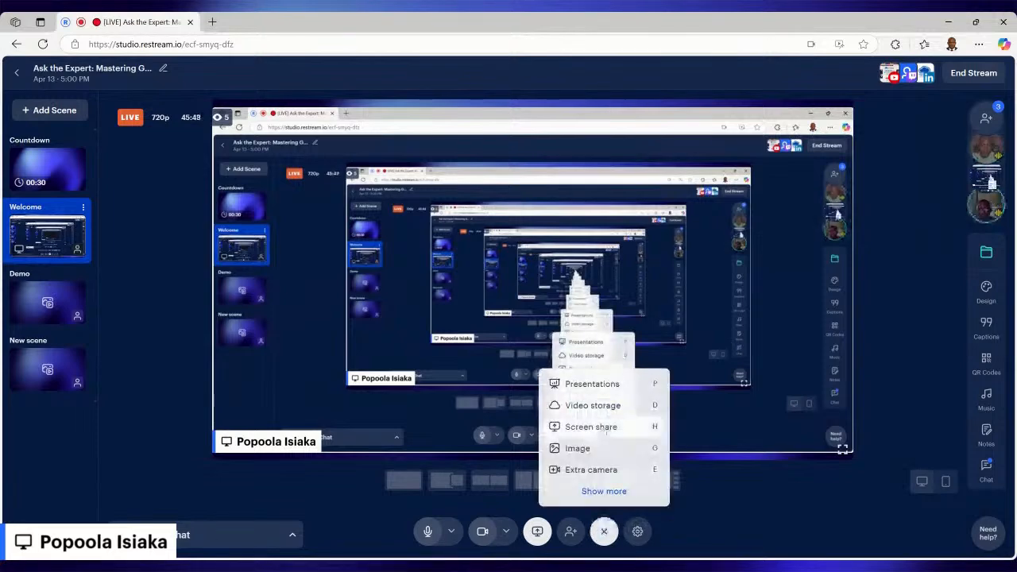
click(606, 427)
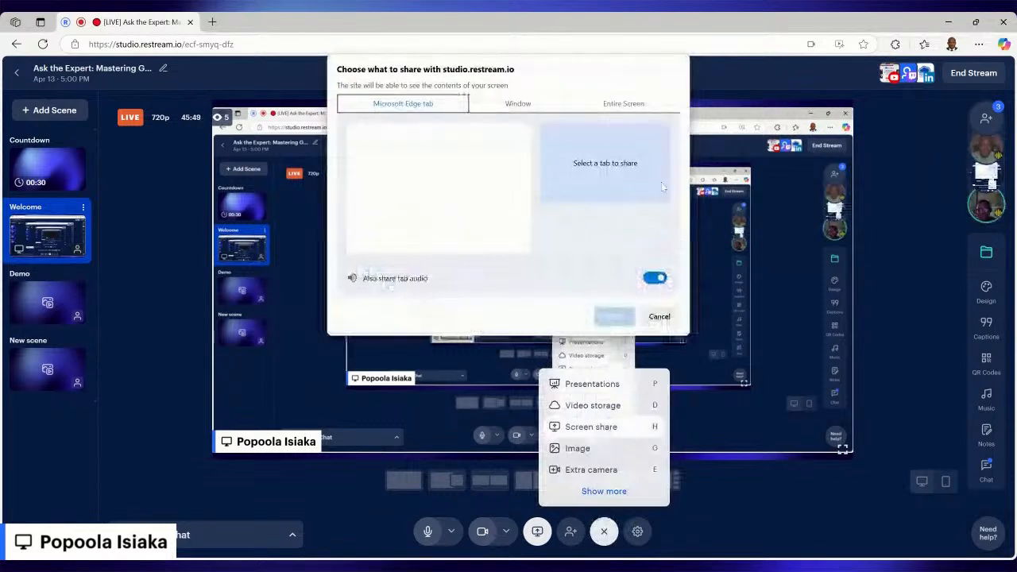
click(624, 103)
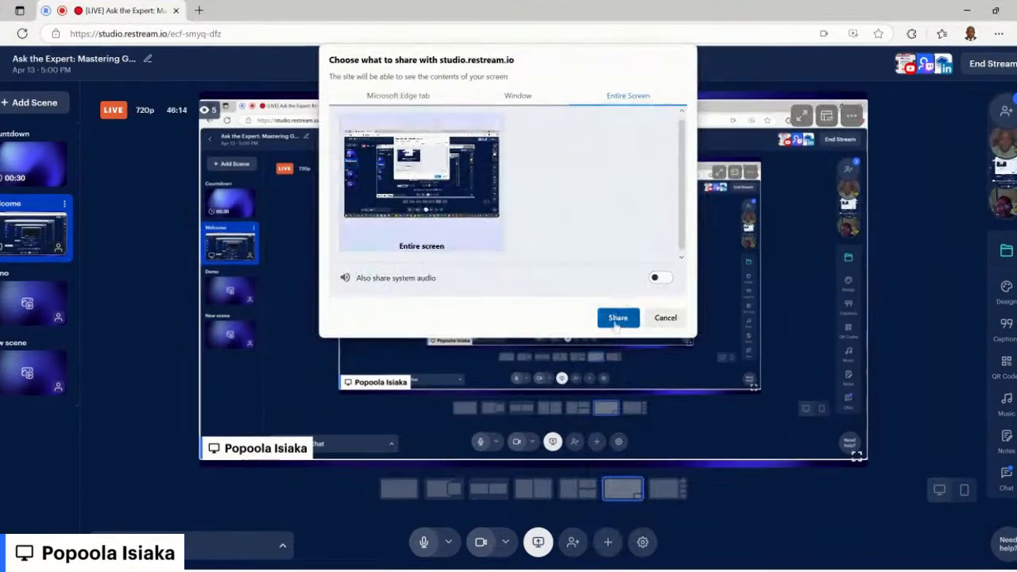
click(618, 319)
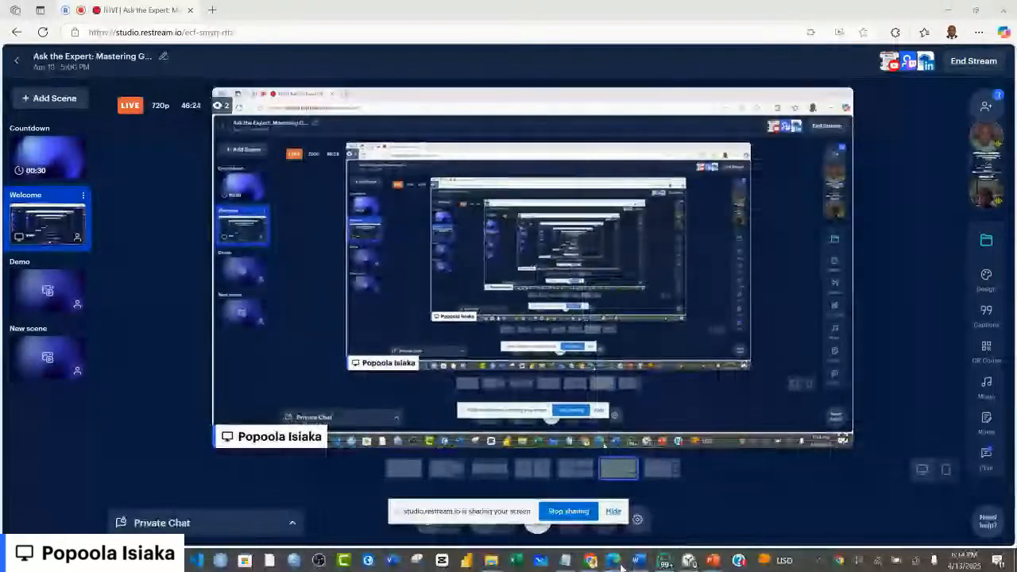
Step: Switch to the Chrome window showing the GitHub profile and hide the screen-sharing notice
mouse_move(616, 560)
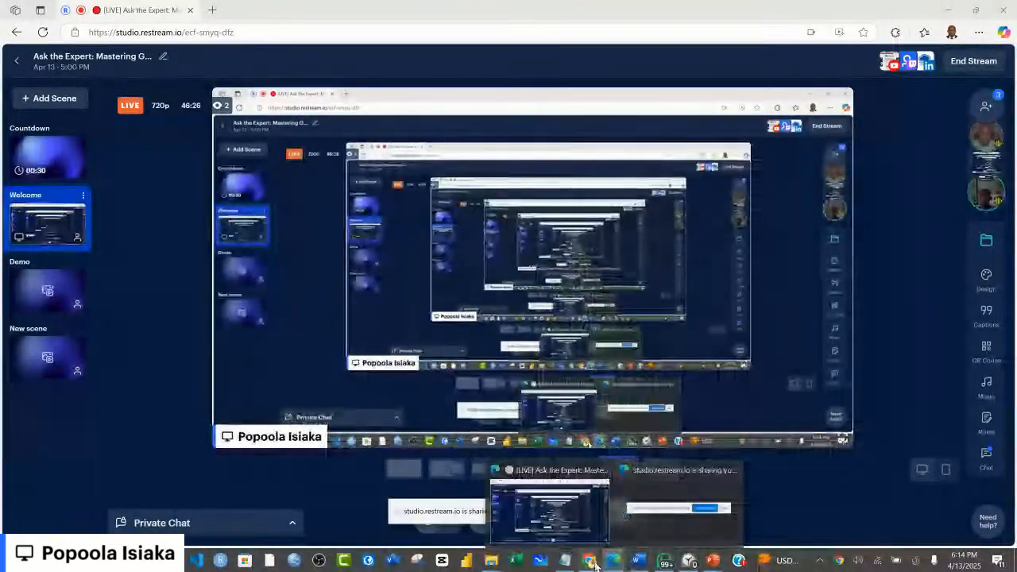
click(644, 534)
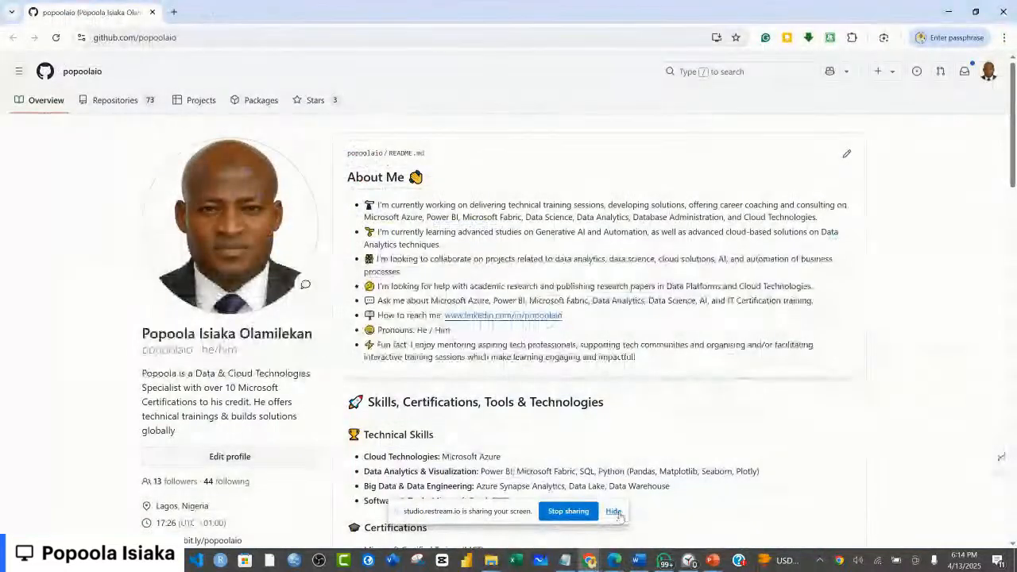
click(614, 512)
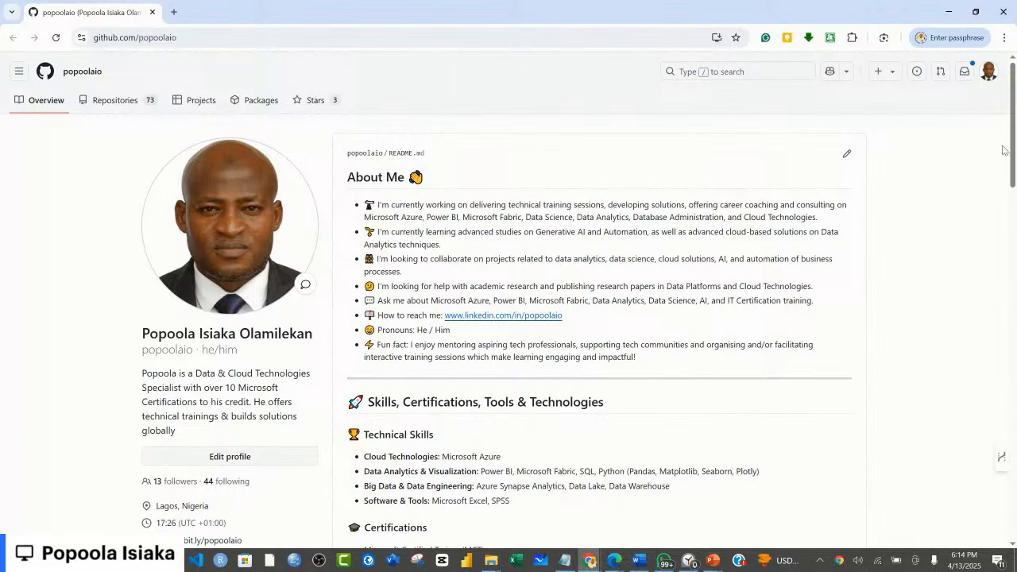
drag(1015, 162, 1015, 166)
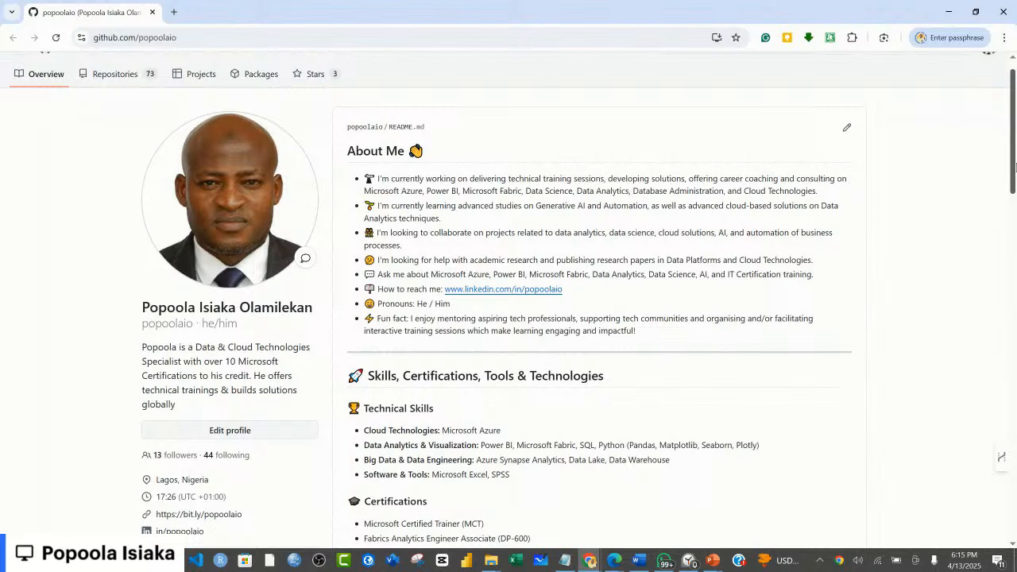
drag(1016, 166, 1016, 165)
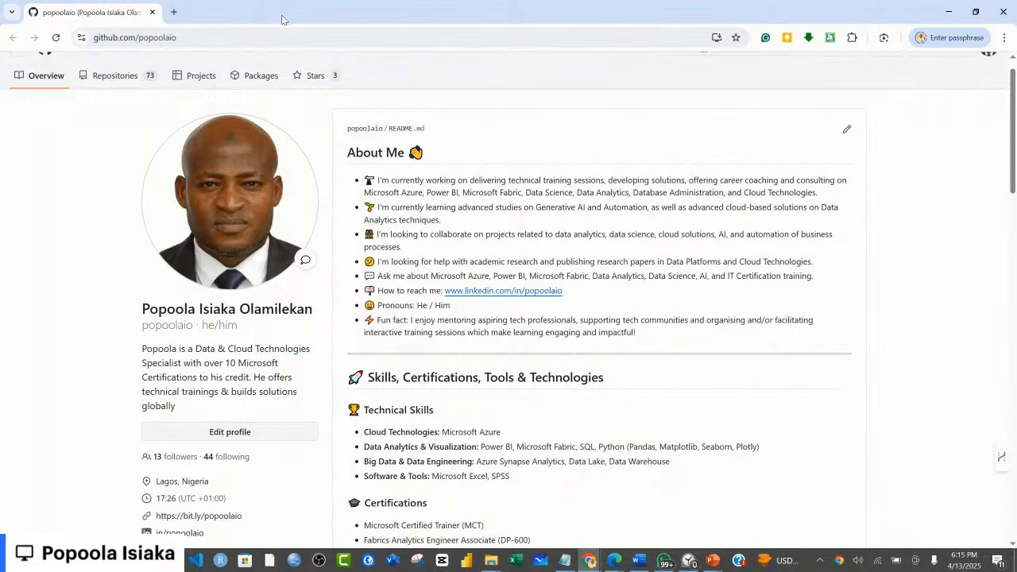
click(173, 14)
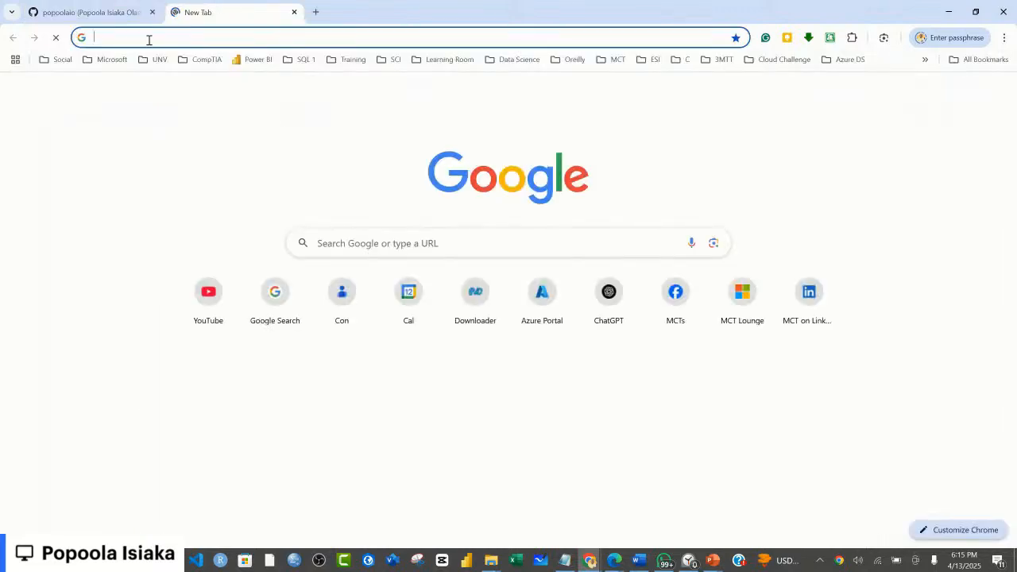
text(www)
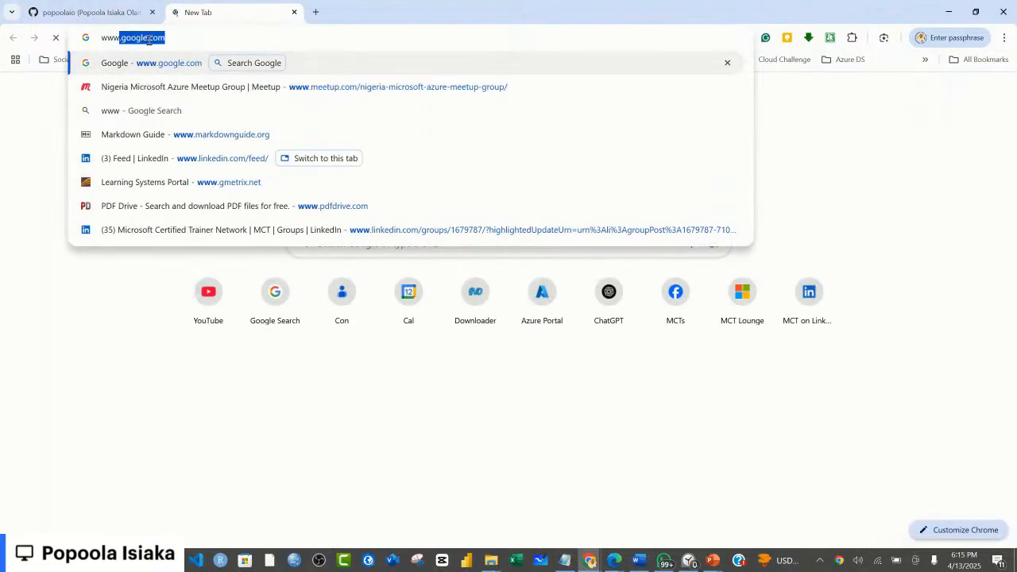
text(.git)
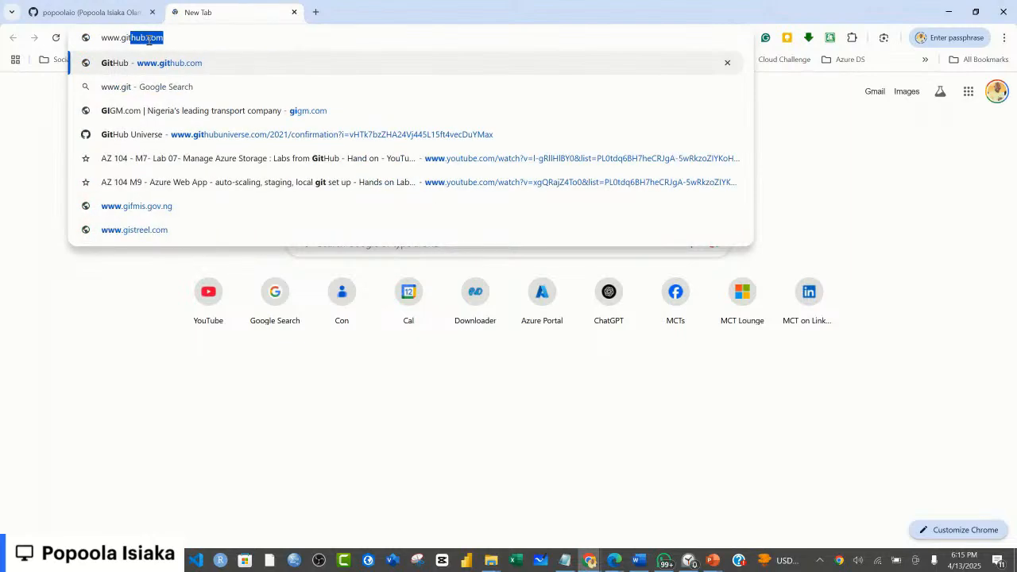
text(hub.com)
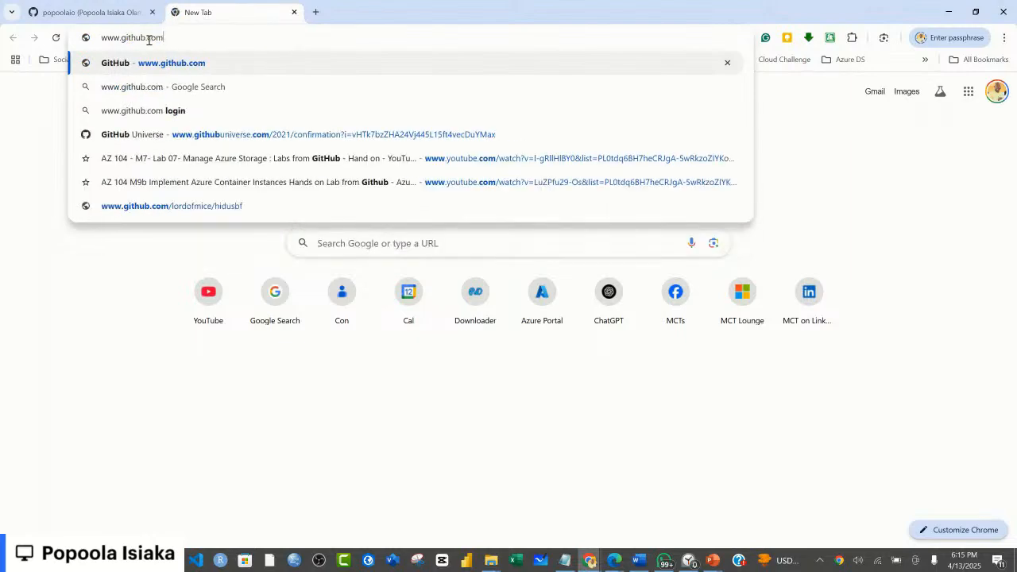
key(Return)
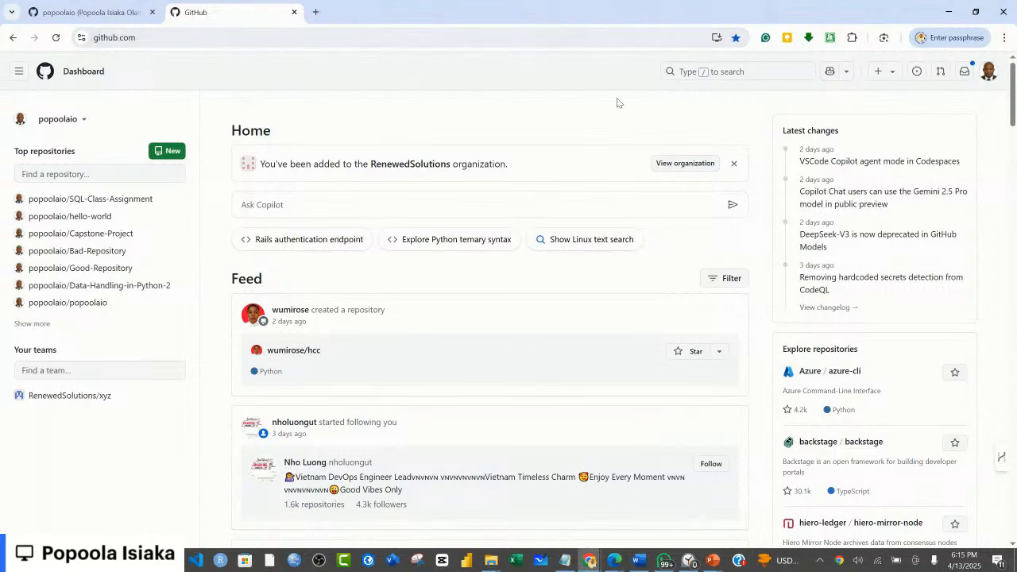
Step: Review the options in the GitHub account menu and close it
click(991, 73)
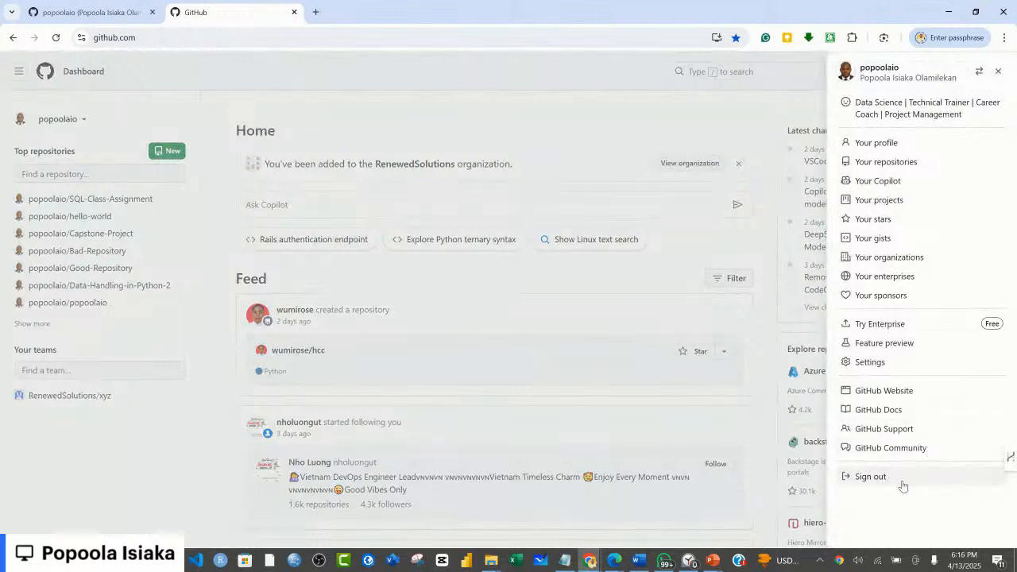
click(187, 37)
double_click(187, 37)
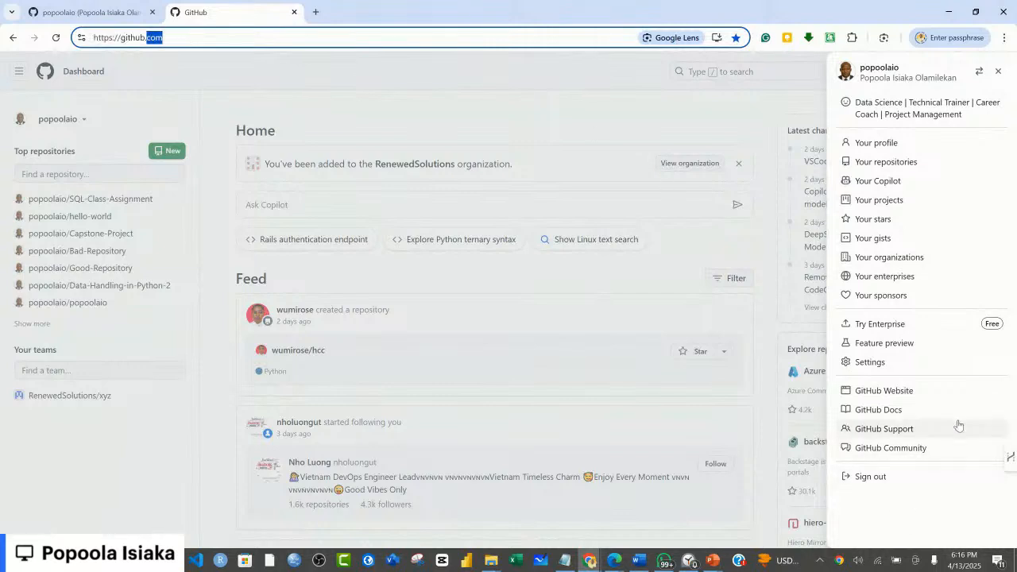
click(998, 71)
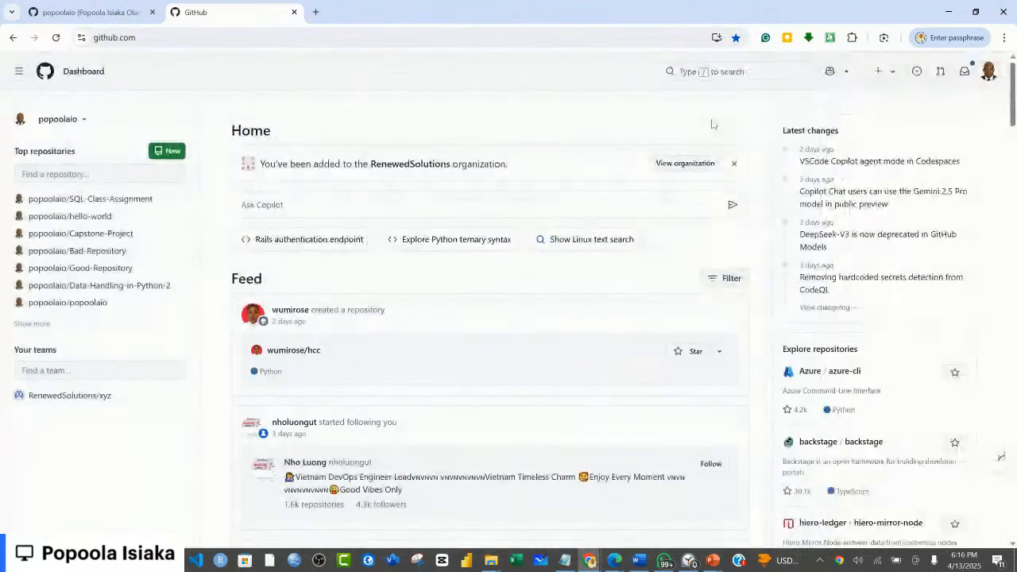
double_click(179, 40)
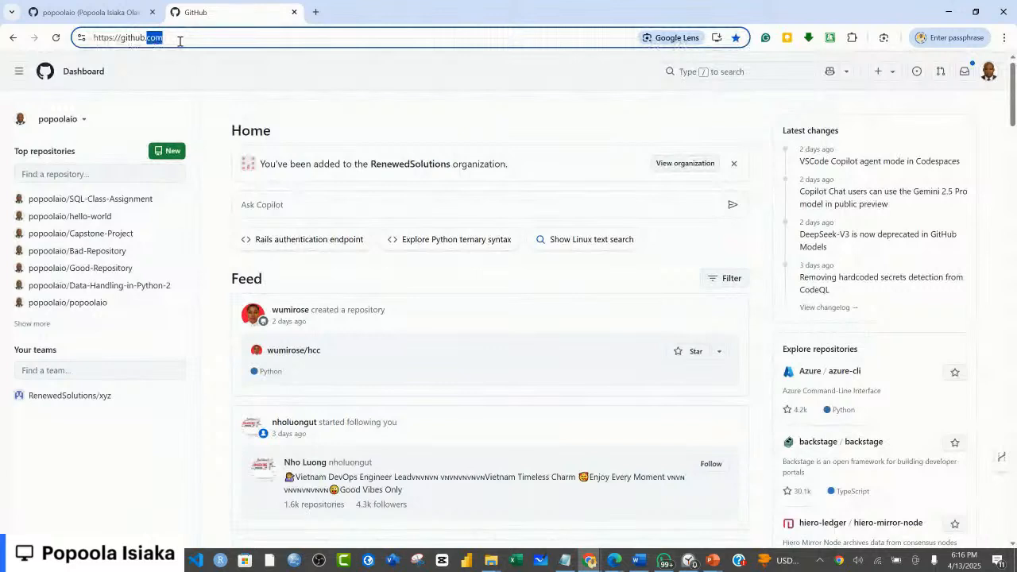
click(296, 39)
click(84, 74)
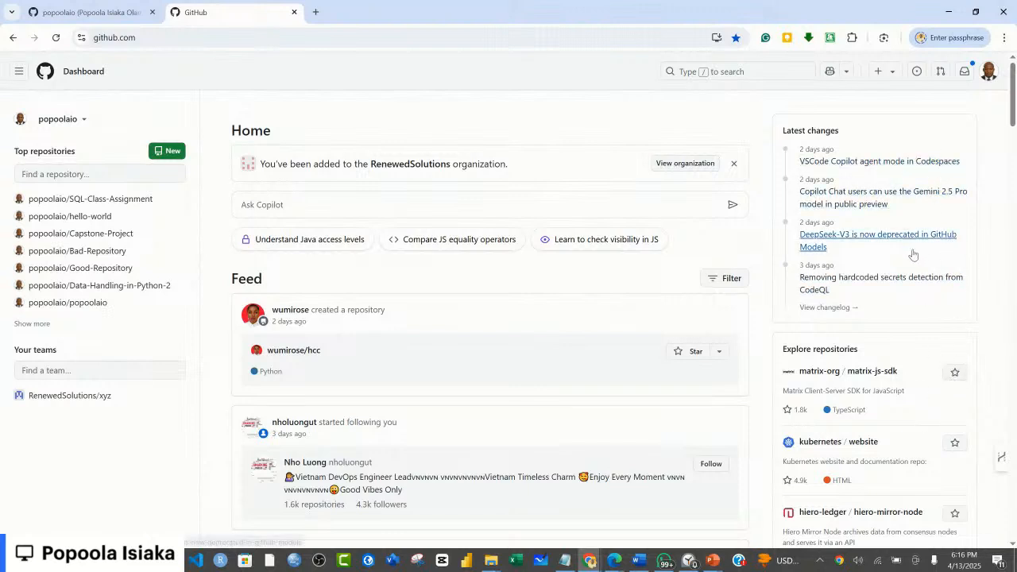
click(42, 71)
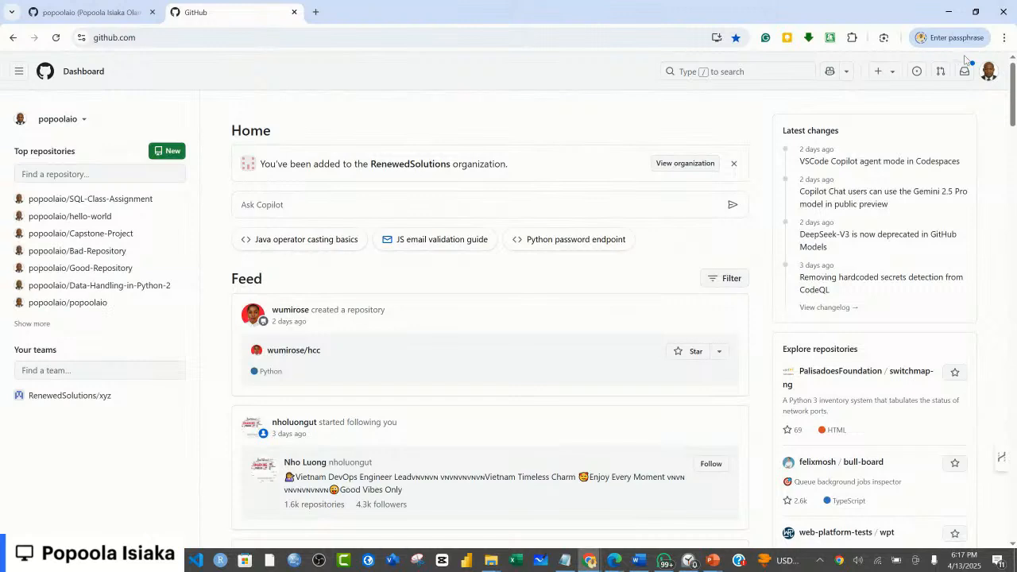
Step: Start creating a new repository and check the repository template choices, keeping No template
click(894, 73)
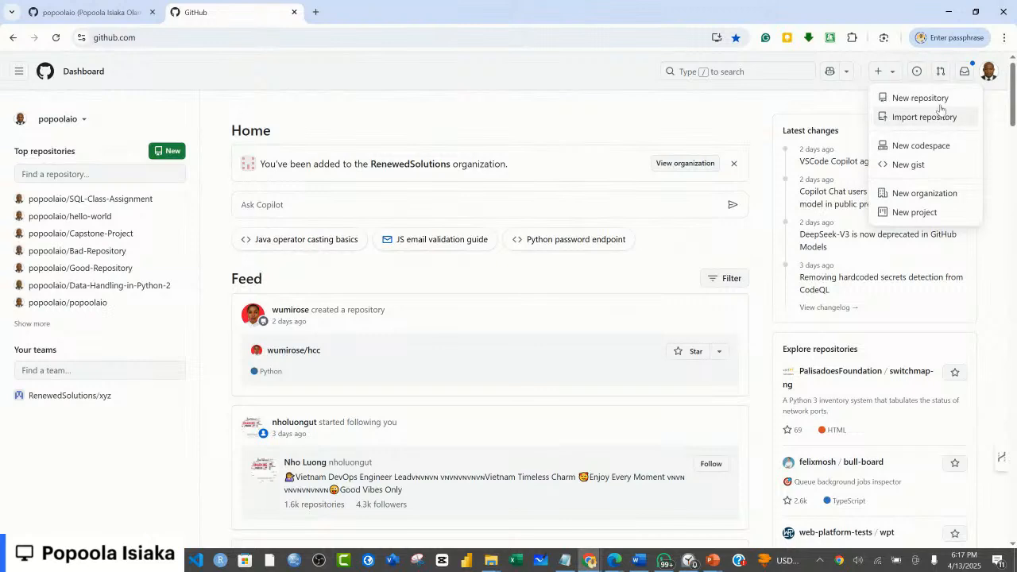
click(906, 98)
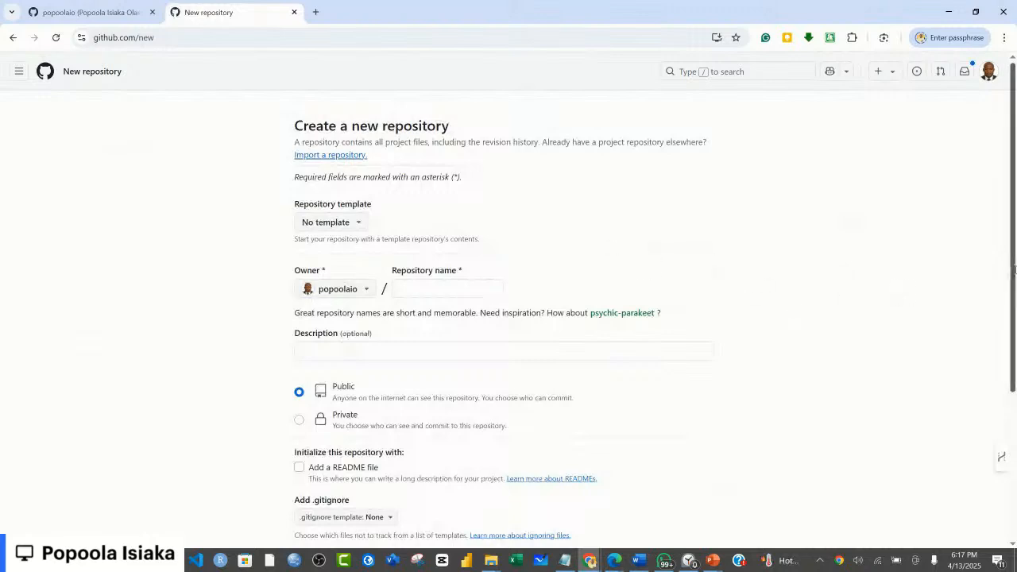
scroll(1016, 279, down, 1)
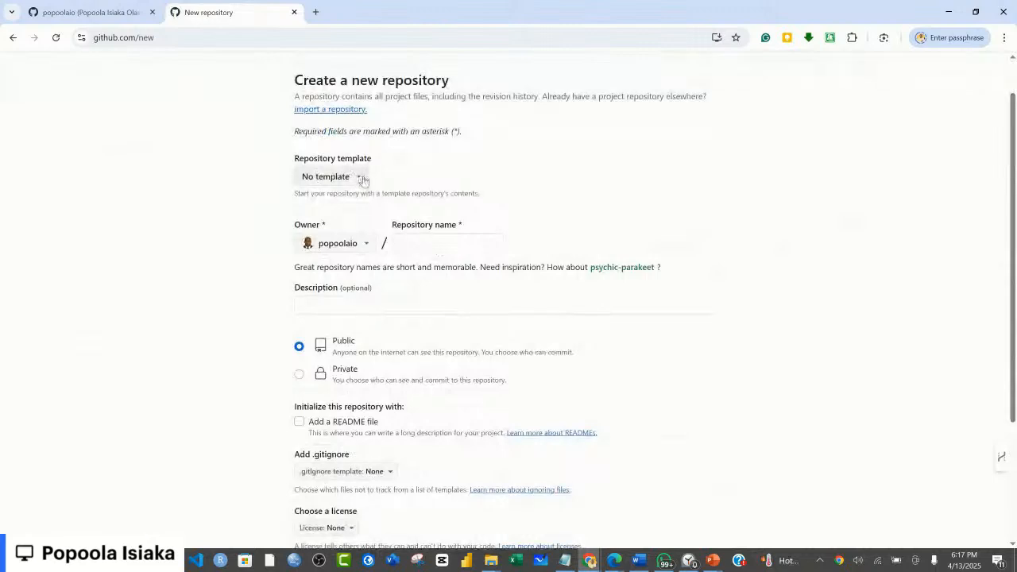
click(363, 181)
click(363, 181)
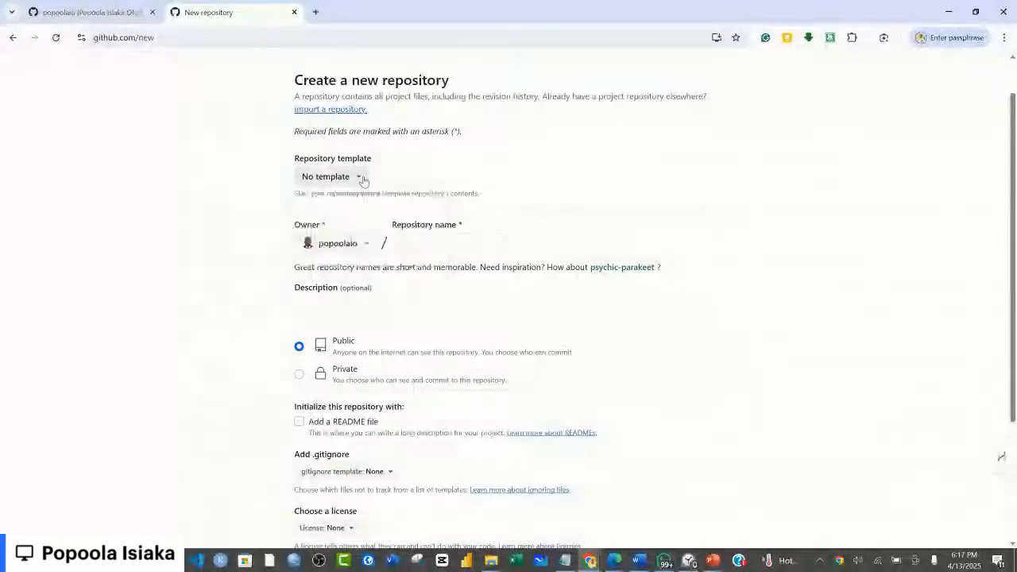
Step: Name the new repository Azure_GitHub_Demo
click(442, 245)
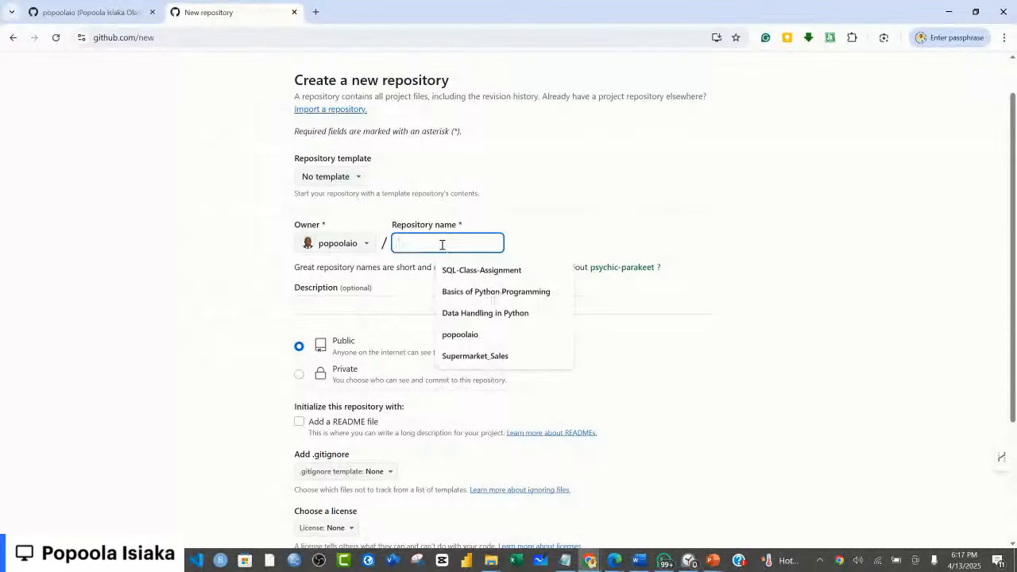
text(Azure)
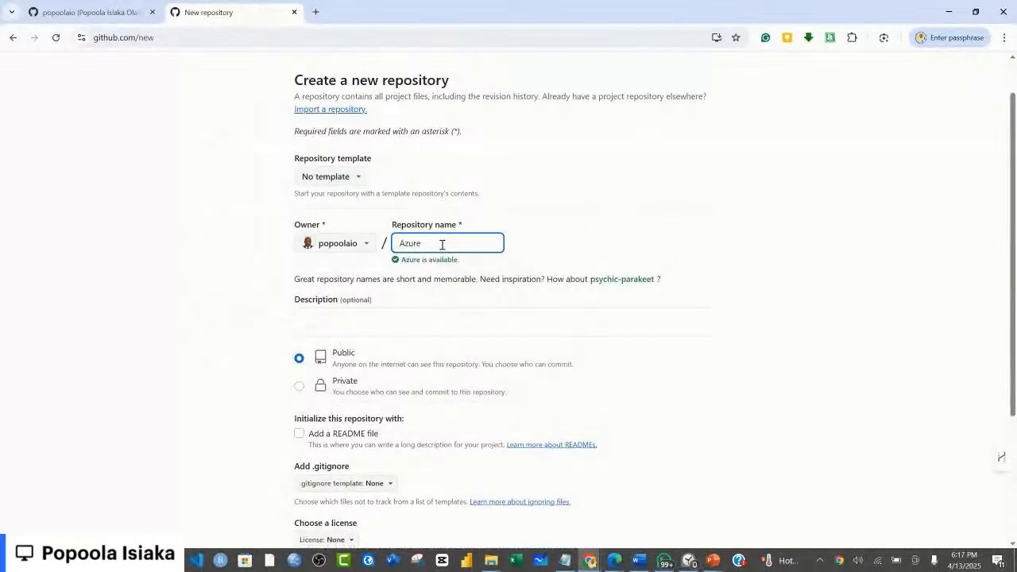
text(_Git)
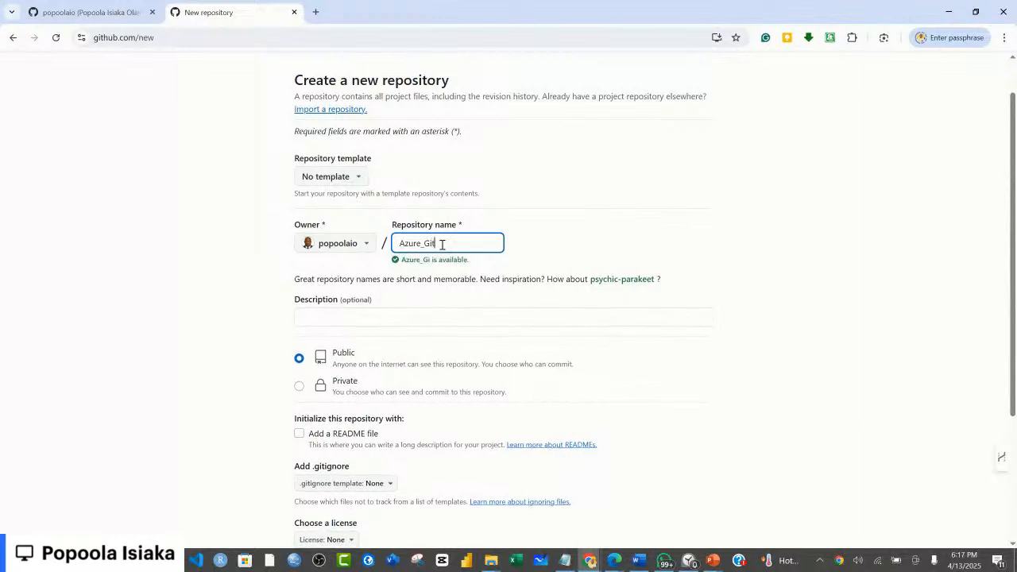
text(Hub)
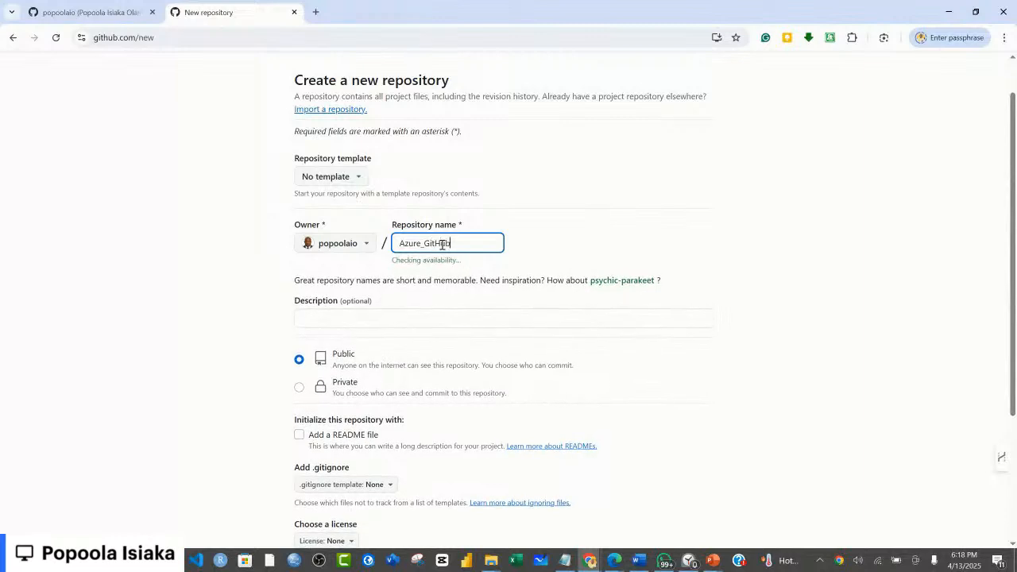
text(_Demo)
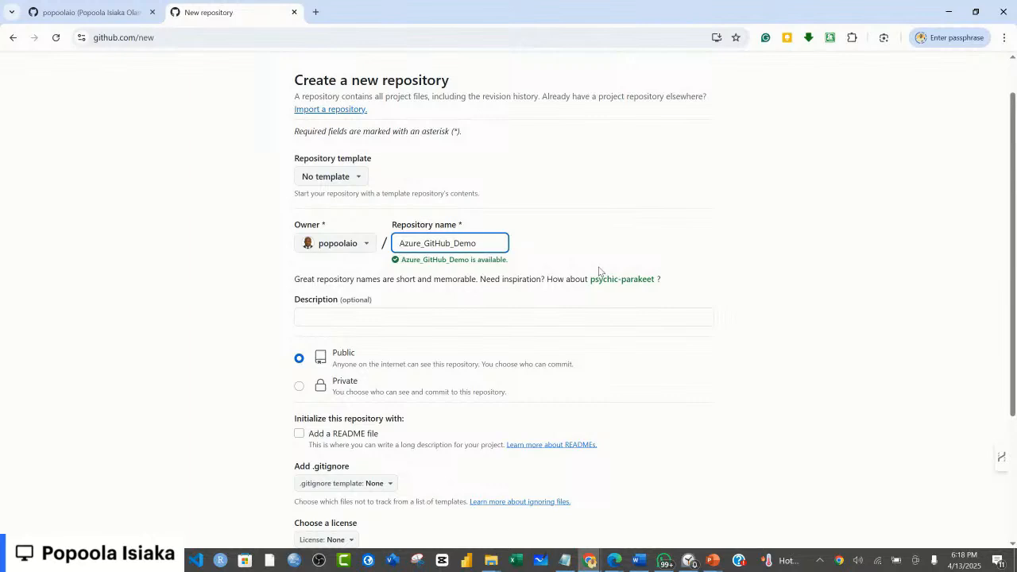
Step: Replace the underscores in the repository name with spaces so it reads Azure GitHub Demo
key(BackSpace)
key(Left)
key(Left)
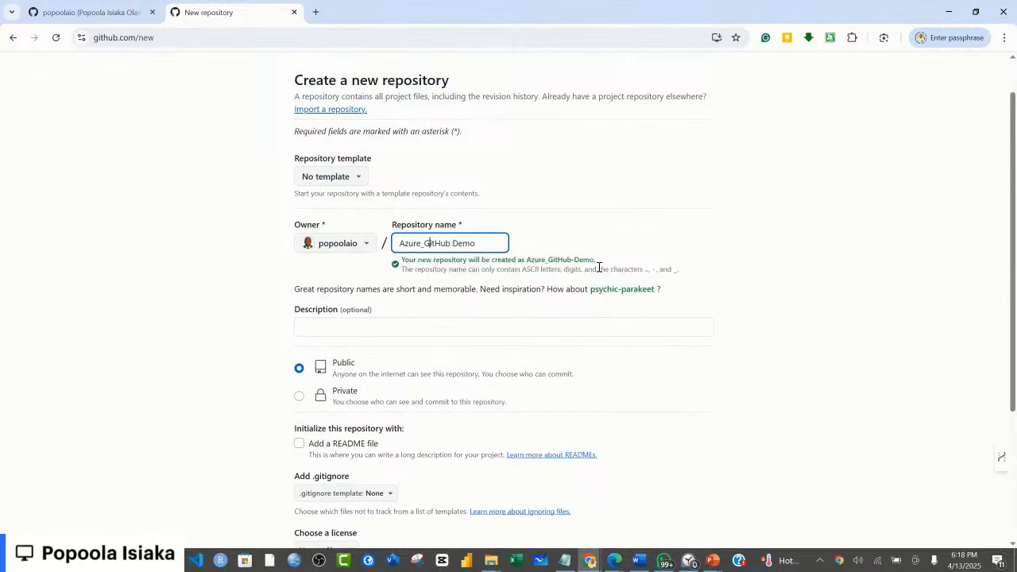
key(BackSpace)
drag(485, 241, 398, 244)
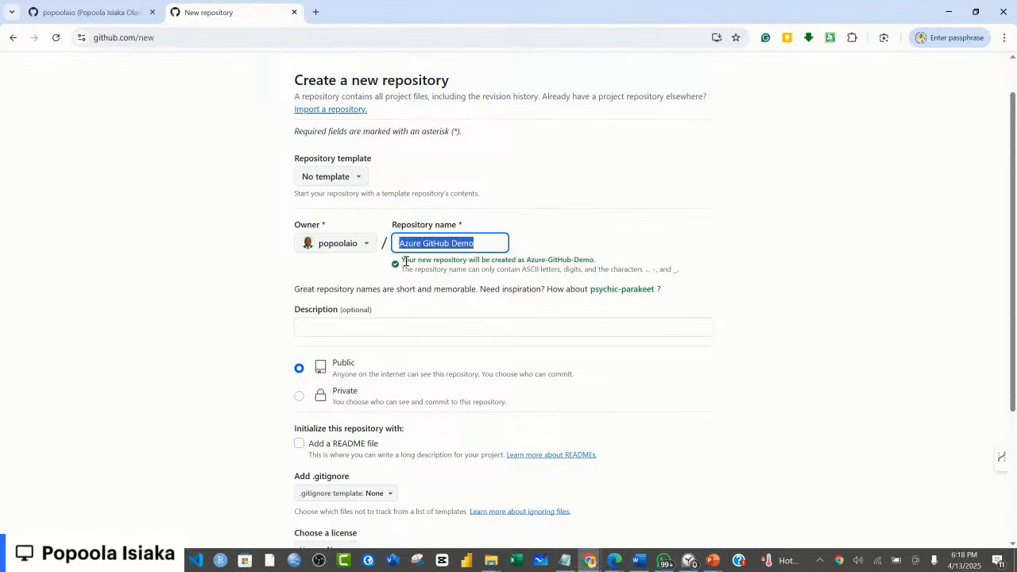
click(488, 244)
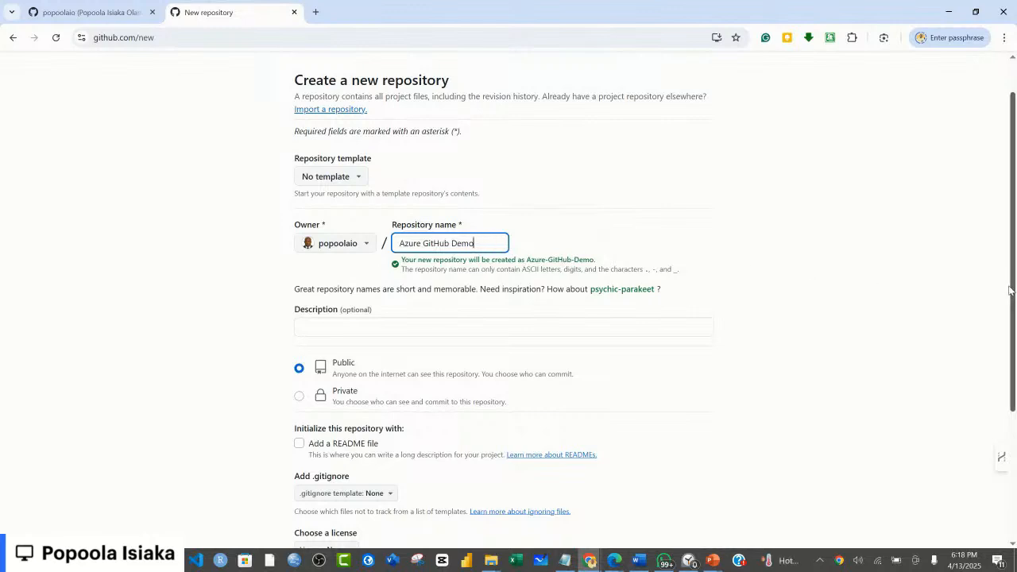
Step: Begin the repository description with "This repository is aimed at", correcting the misspelled word "repository"
scroll(795, 287, down, 1)
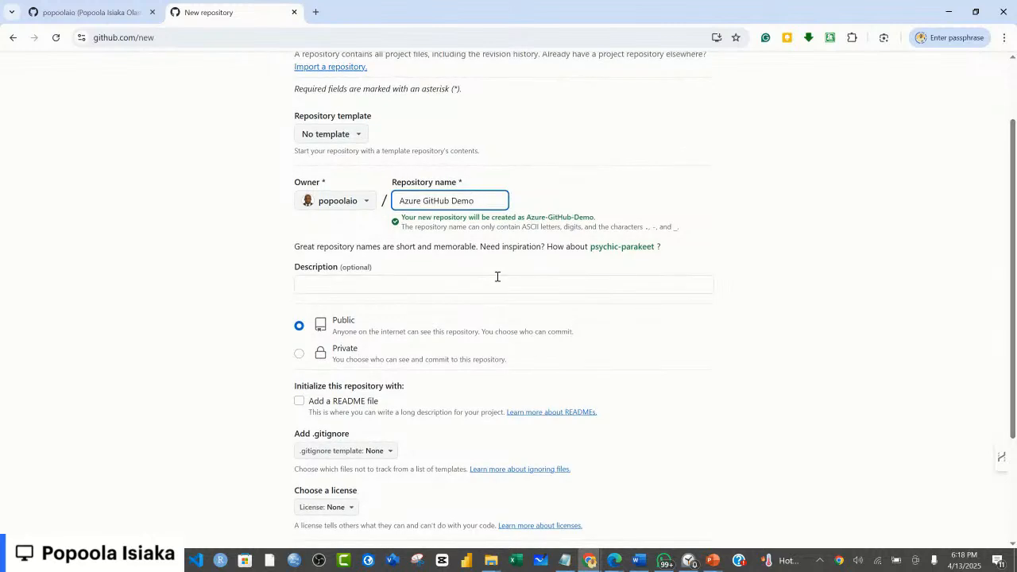
click(412, 285)
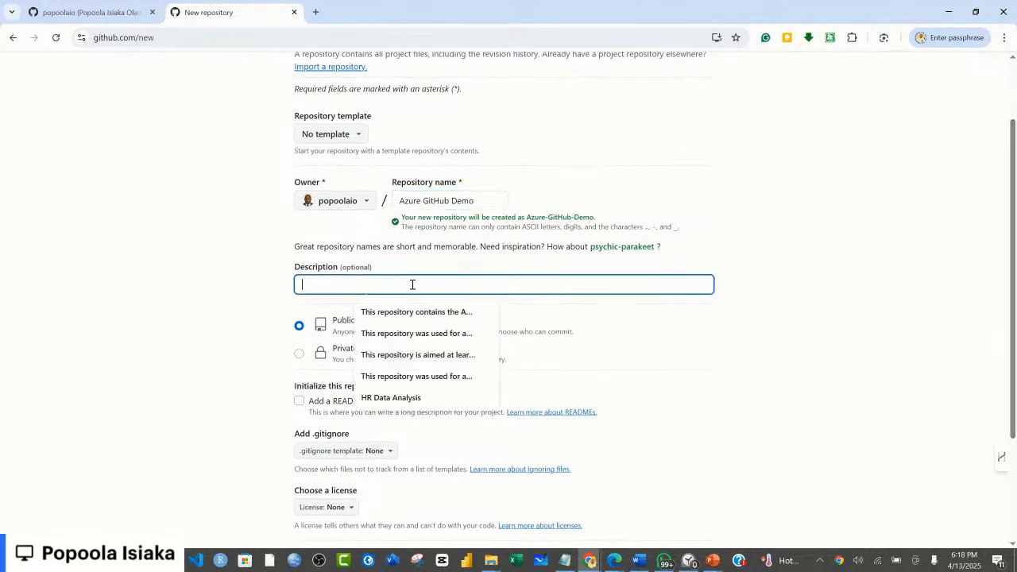
text(This)
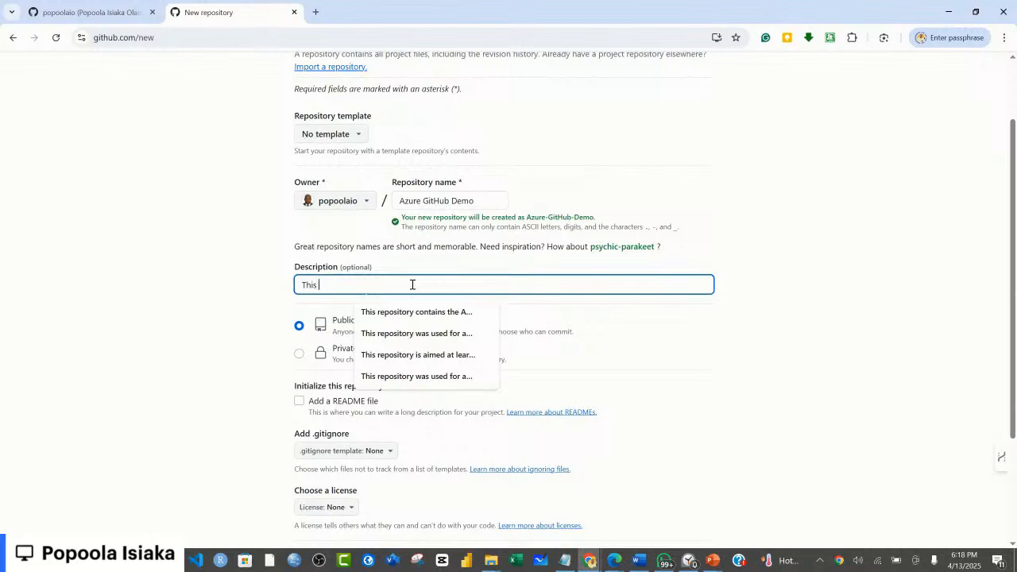
text( resp)
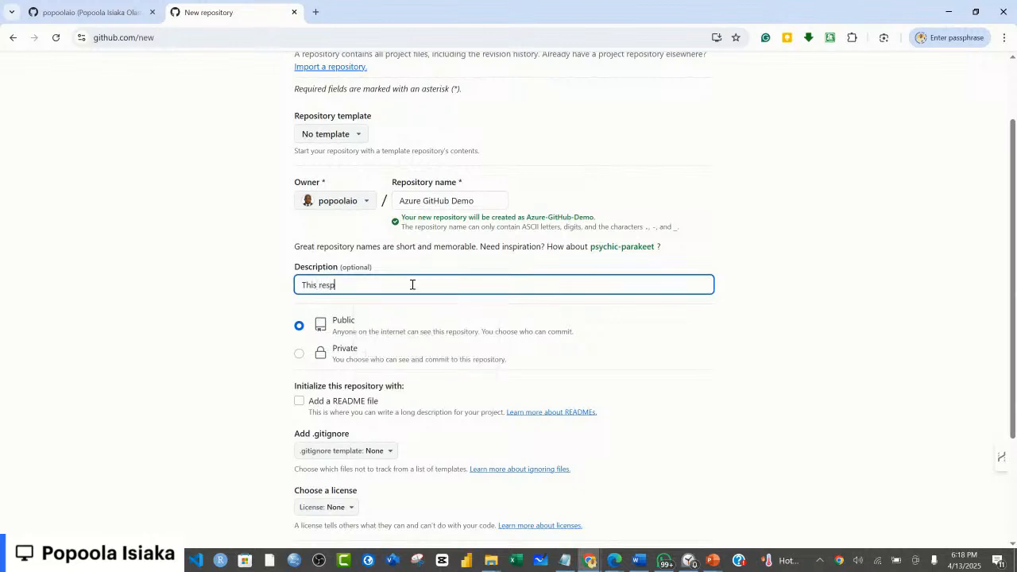
text(ository is aim)
key(Left)
key(Left)
key(Left)
key(Left)
key(Left)
key(Left)
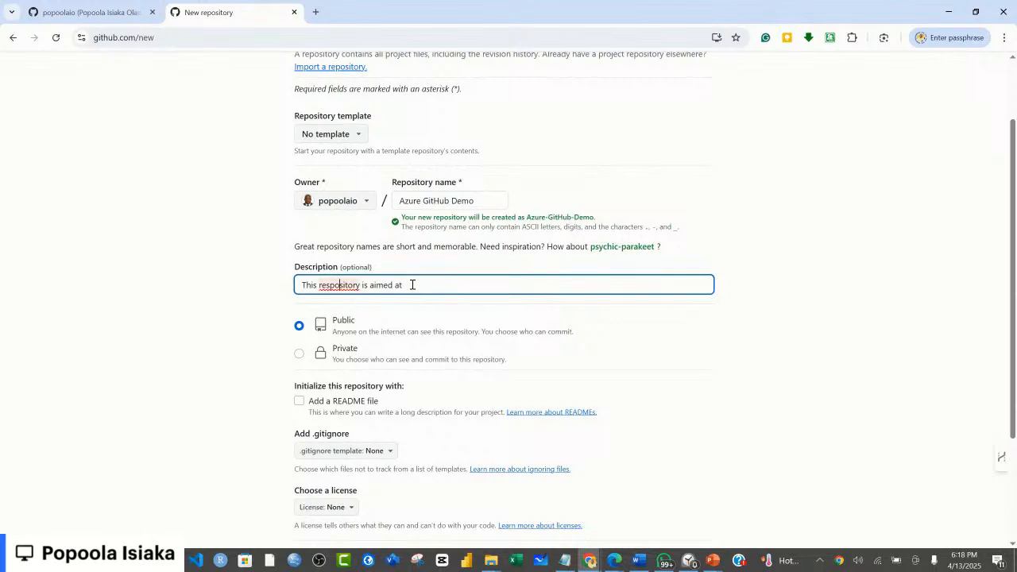
key(Left)
key(Left)
key(BackSpace)
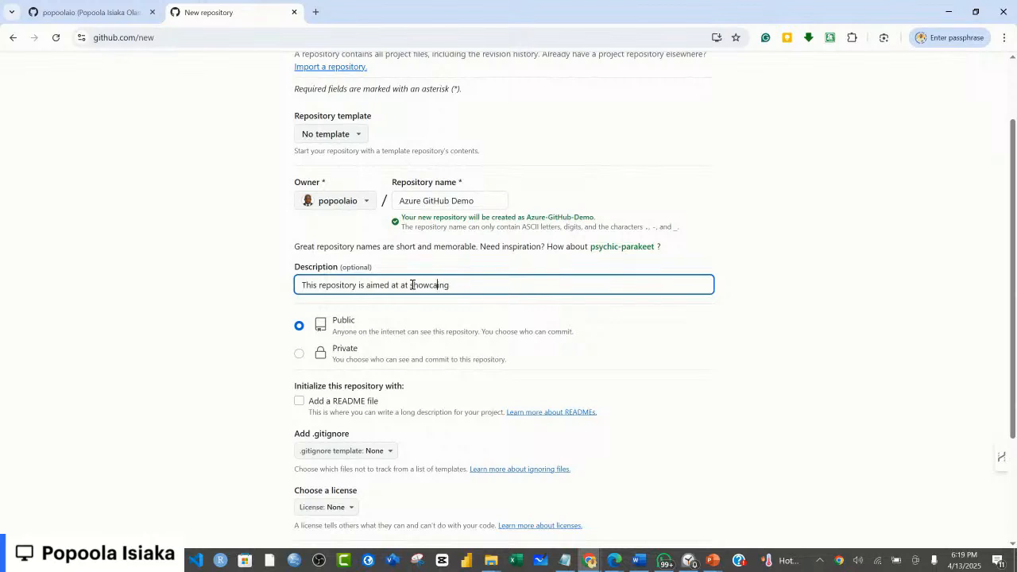
Step: Complete the repository description with "showcasing different capabilities of GitHub in project documentation"
key(BackSpace)
key(BackSpace)
key(BackSpace)
text(sing different capabilities of GitHub in project)
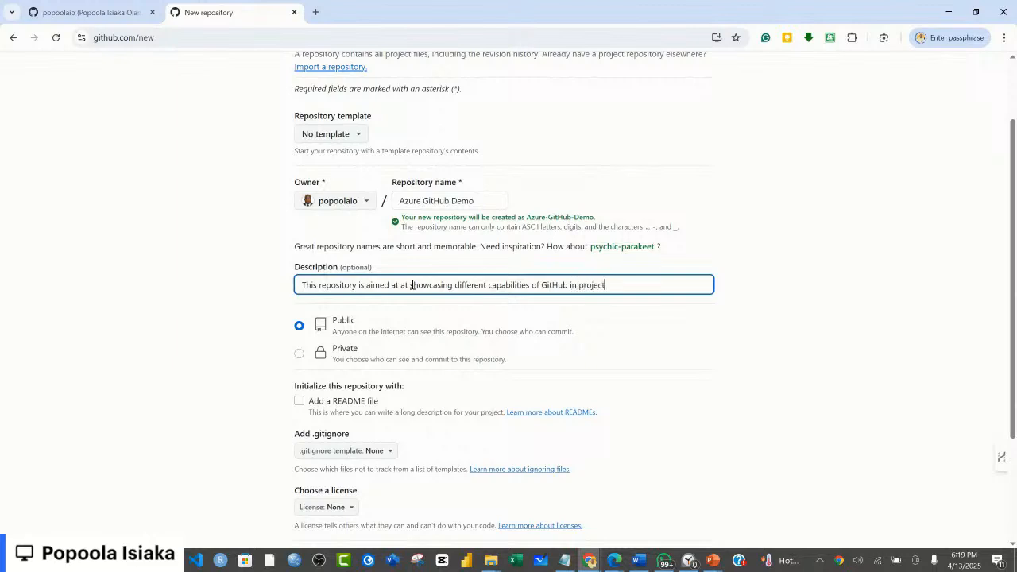
text(documentation)
click(372, 272)
drag(372, 272, 341, 273)
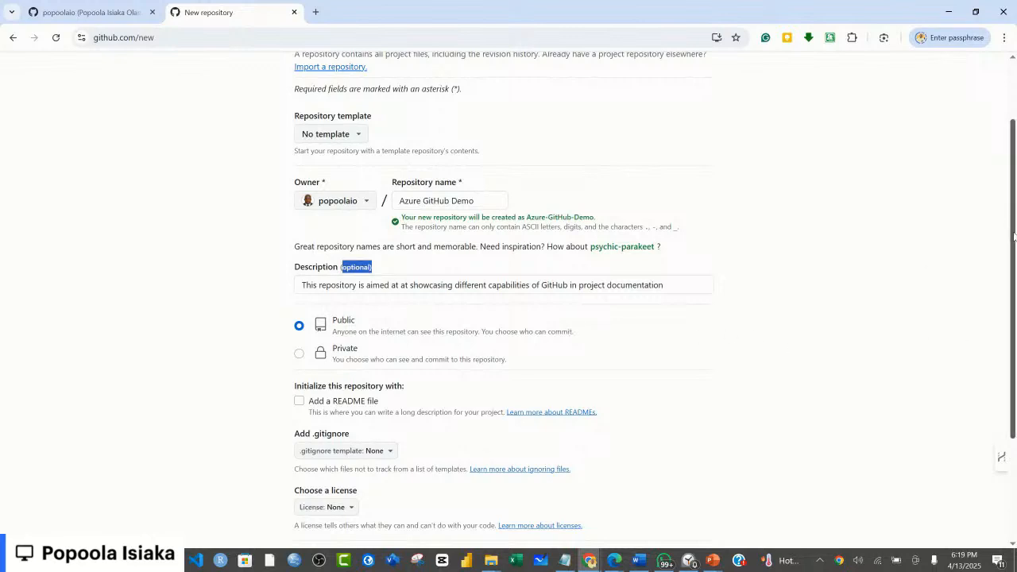
Step: Remove the duplicate word "at" before "showcasing" in the repository description
scroll(1014, 235, down, 1)
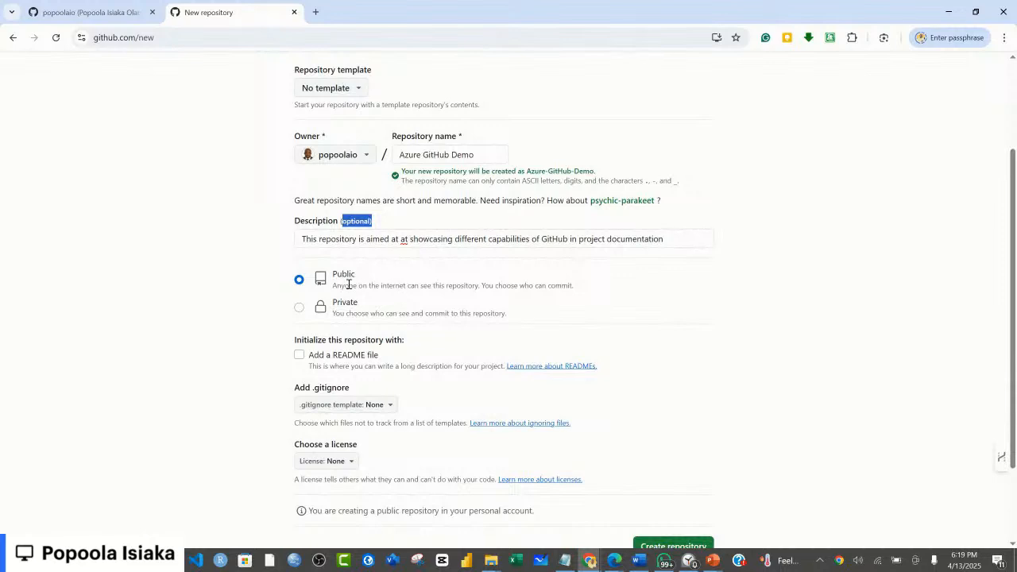
click(411, 244)
key(BackSpace)
key(BackSpace)
key(BackSpace)
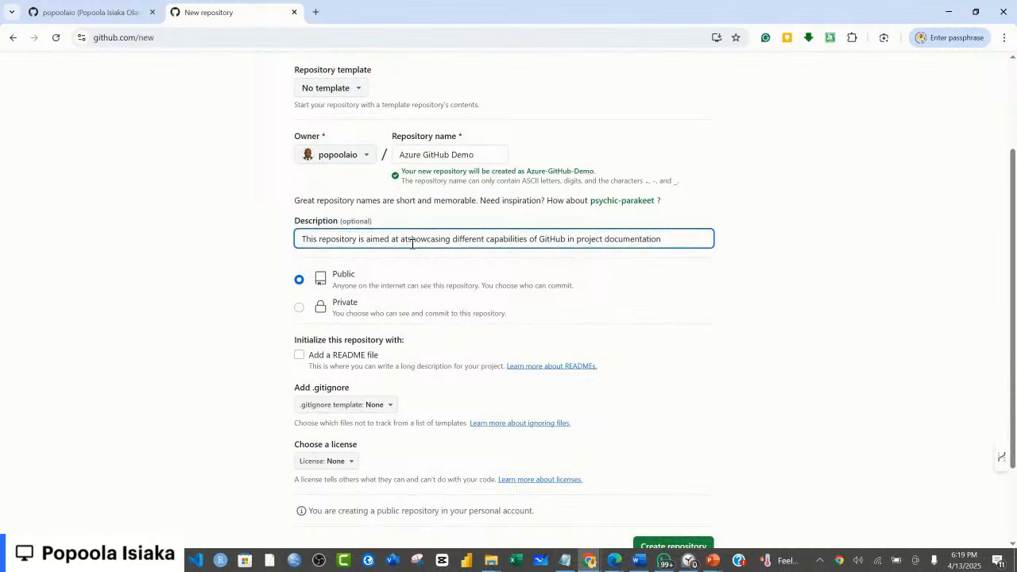
click(806, 344)
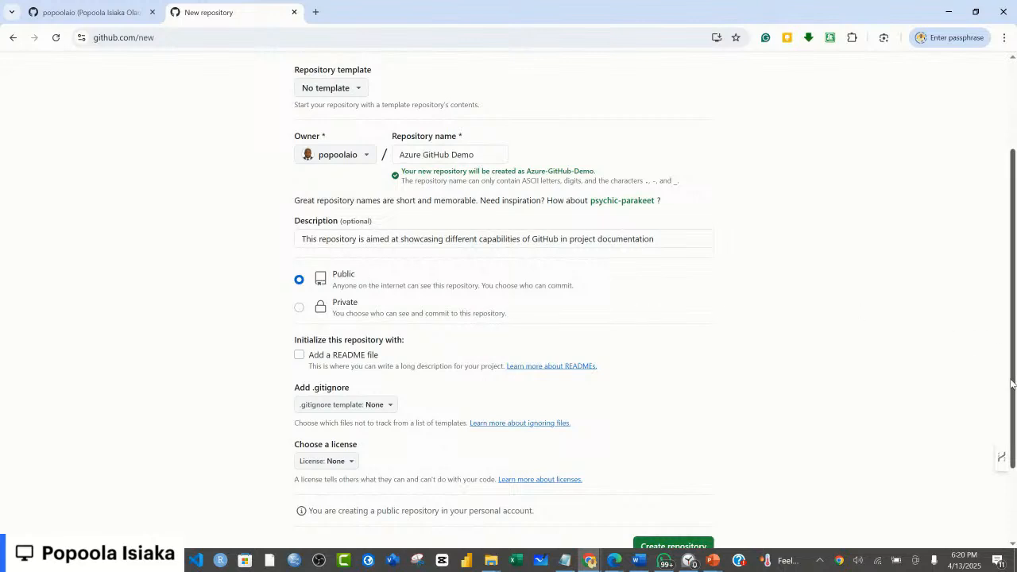
scroll(1013, 384, down, 1)
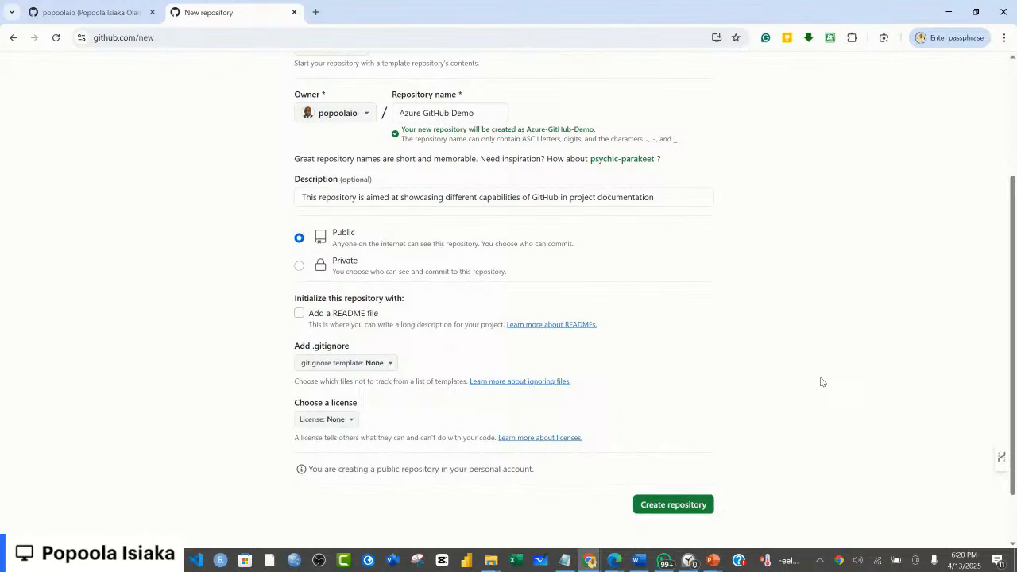
key(super+Tab)
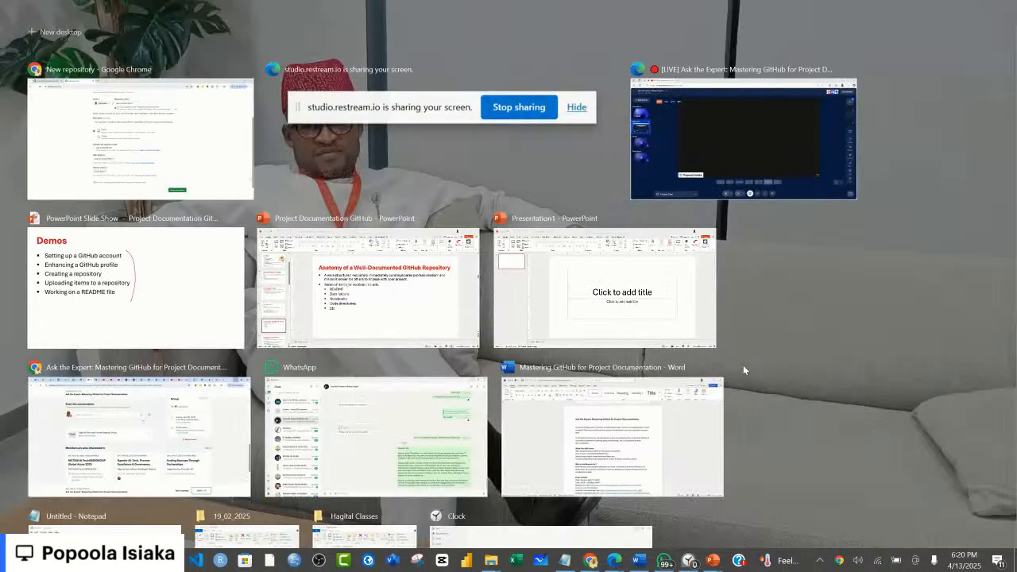
click(744, 366)
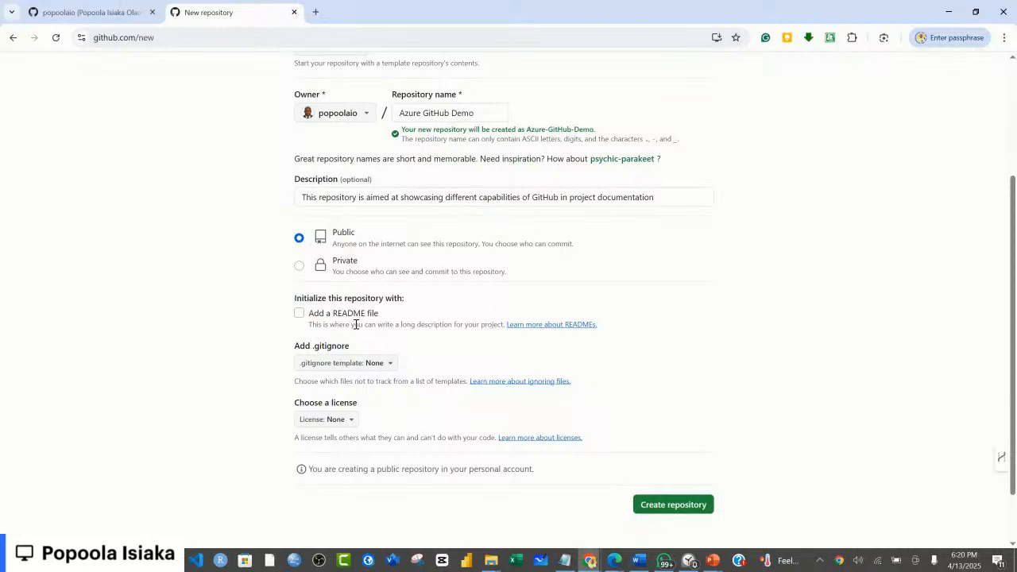
Step: Set the repository to be initialized with a README file and create it as a public repository
click(299, 315)
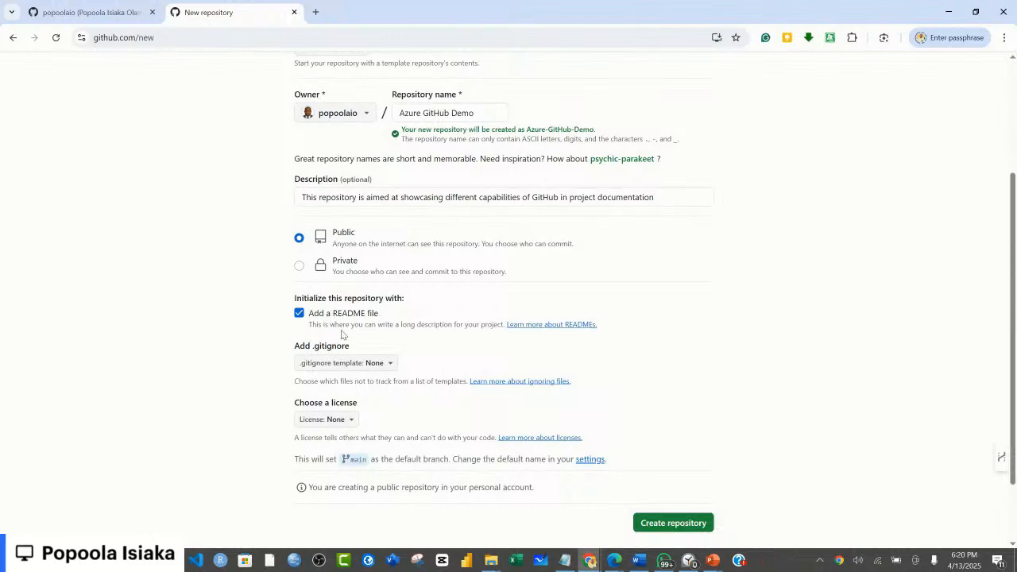
click(301, 315)
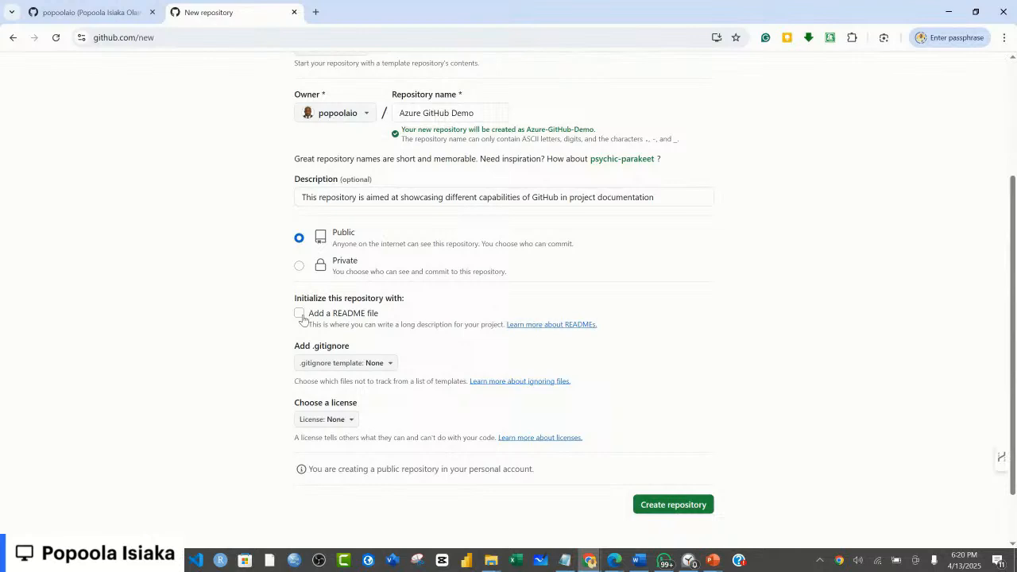
click(302, 319)
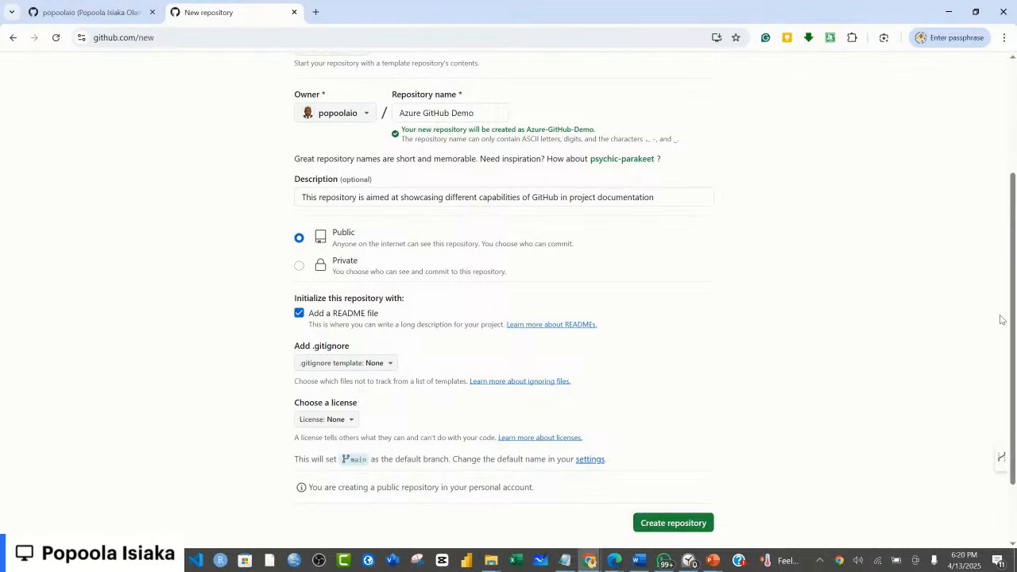
drag(1013, 328, 1014, 332)
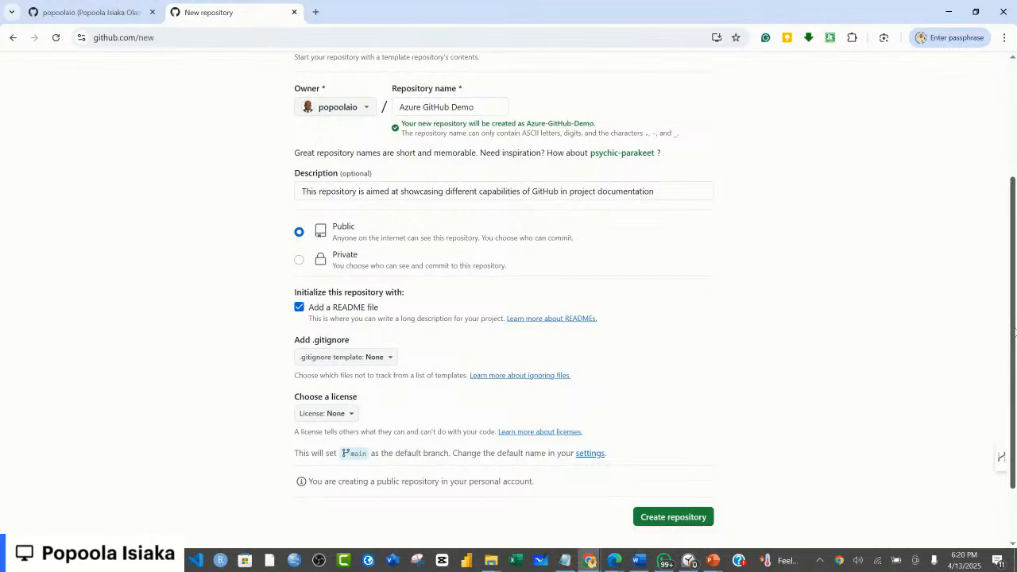
drag(1014, 334, 1015, 354)
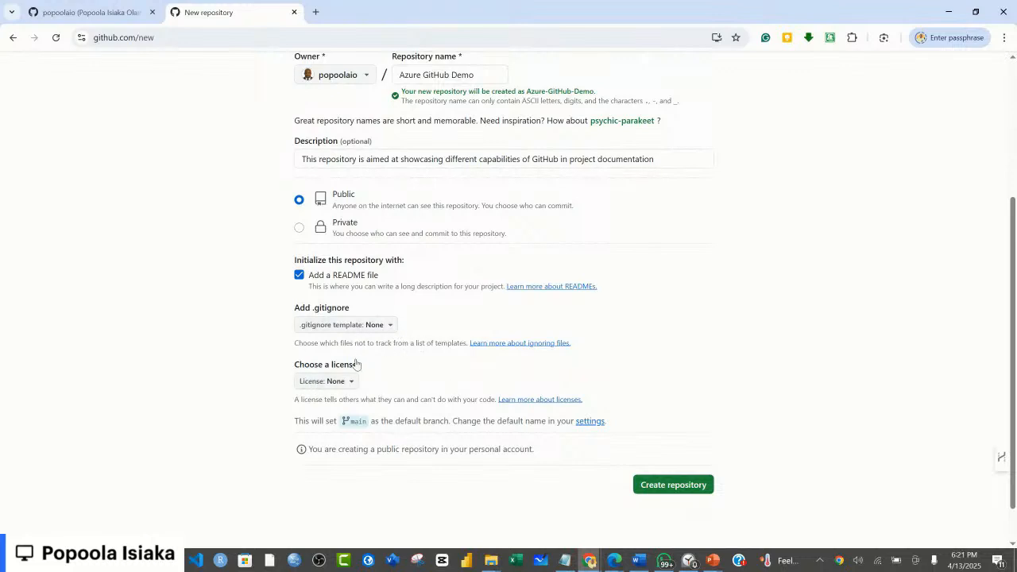
click(676, 487)
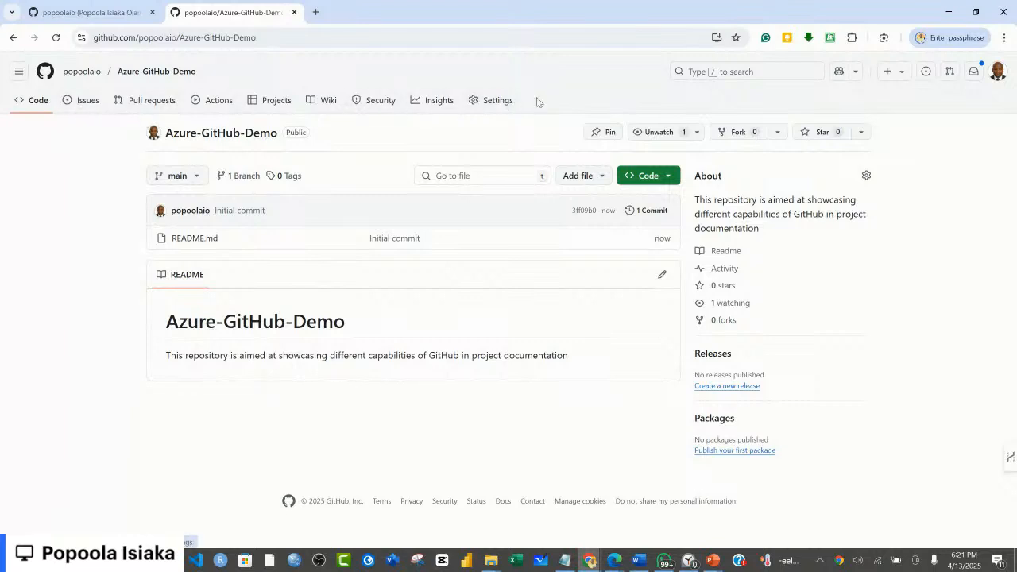
Step: Start a new issue in the Azure-GitHub-Demo repository and title it "Demo 1 not showing properly"
click(88, 107)
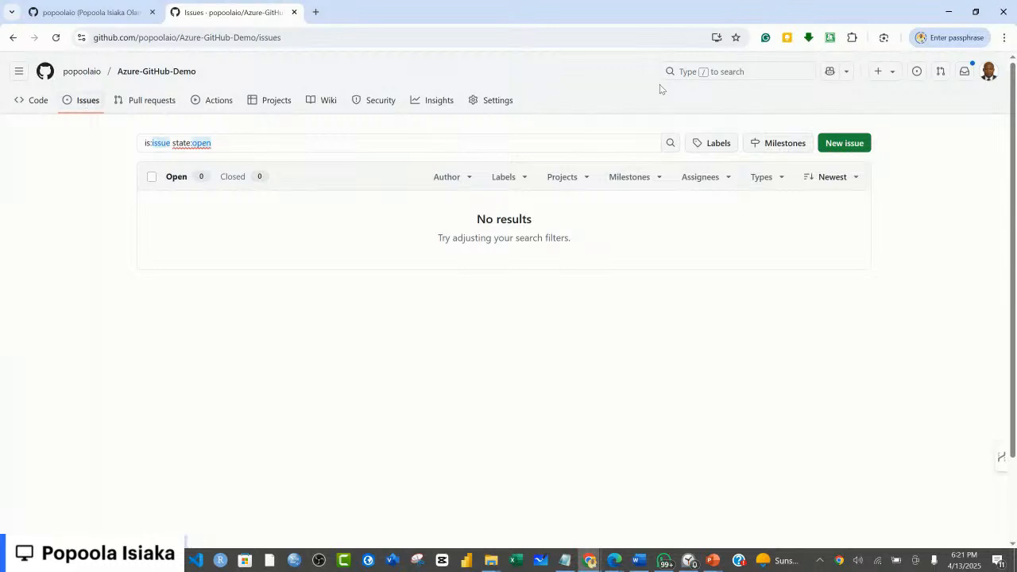
click(844, 148)
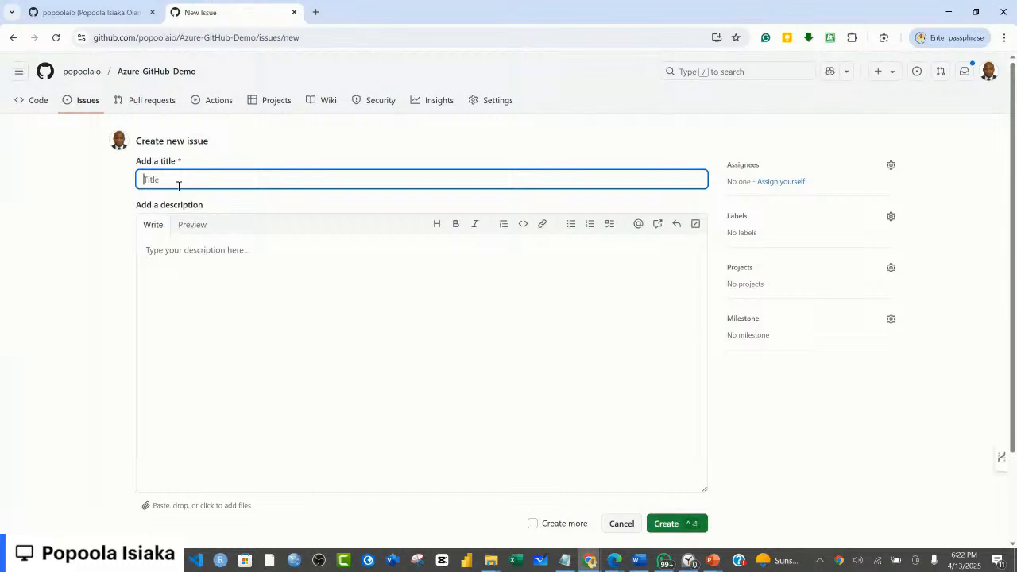
text(De)
text(mo 1 )
text(sol)
text( showing )
text(properl)
text(y)
key(BackSpace)
key(BackSpace)
text(ly)
Step: Enter "Please review Demo 1." as the issue description and create the issue
click(397, 323)
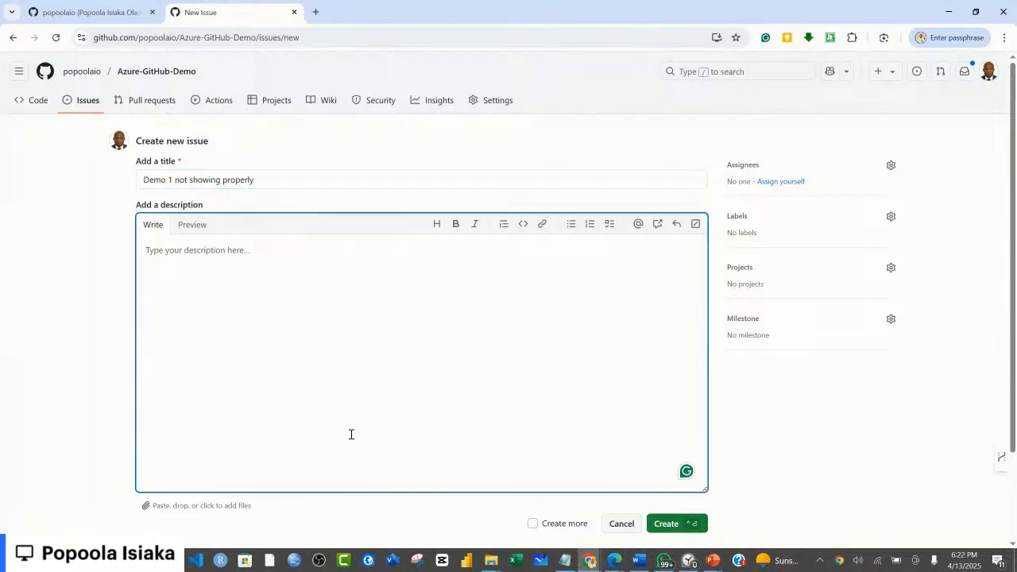
text(Please )
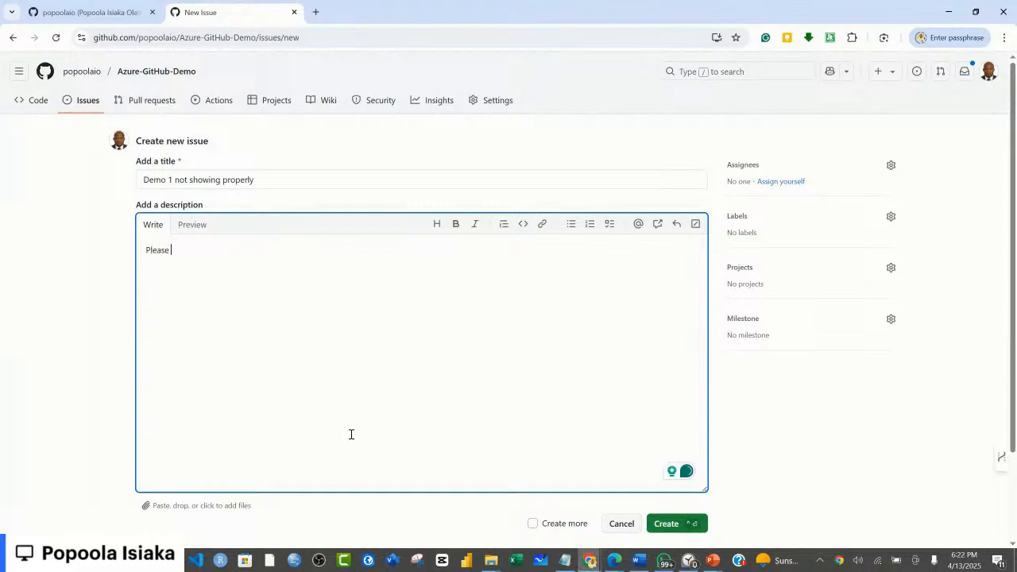
text(en)
text(revie)
text(w dem)
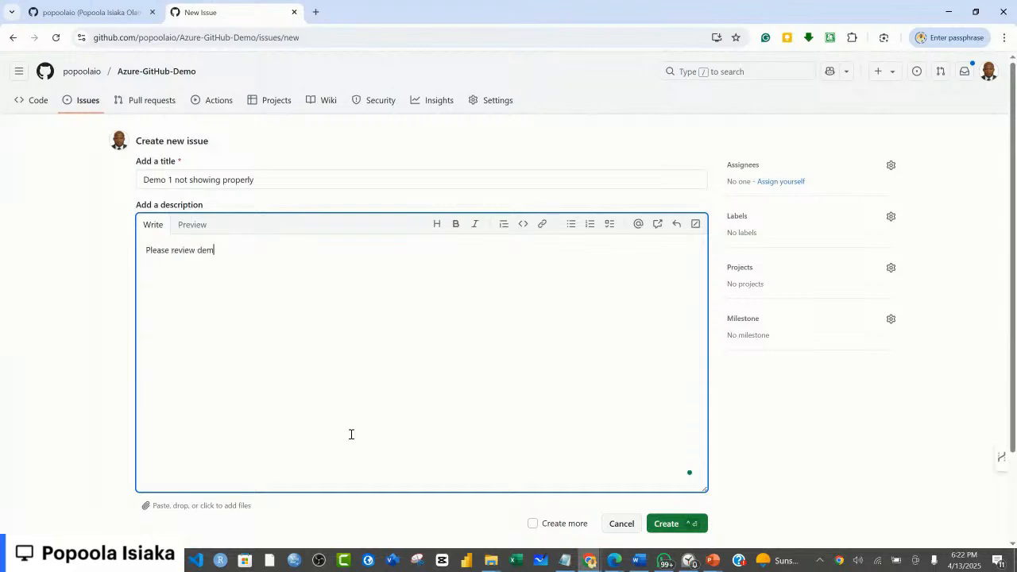
text(o)
key(BackSpace)
key(BackSpace)
key(BackSpace)
key(BackSpace)
text(Demo1)
key(Left)
key(Left)
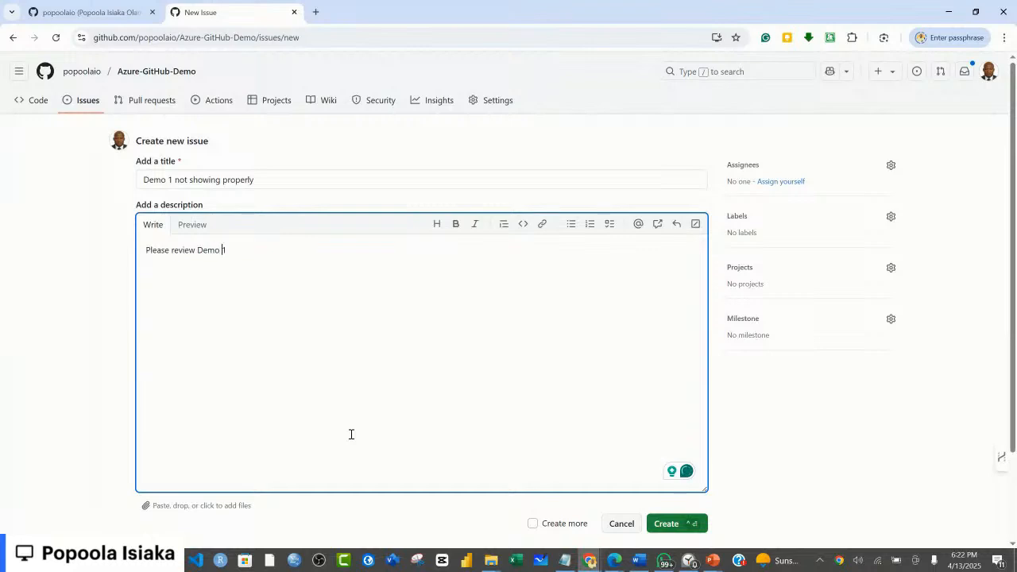
click(668, 525)
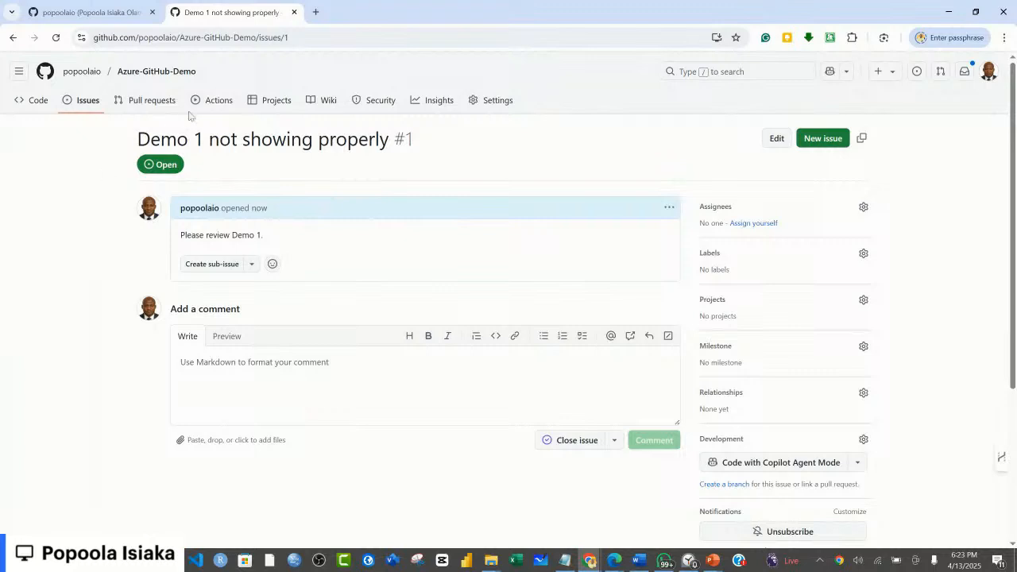
Step: View the repository's pull requests and open its Actions page
click(156, 103)
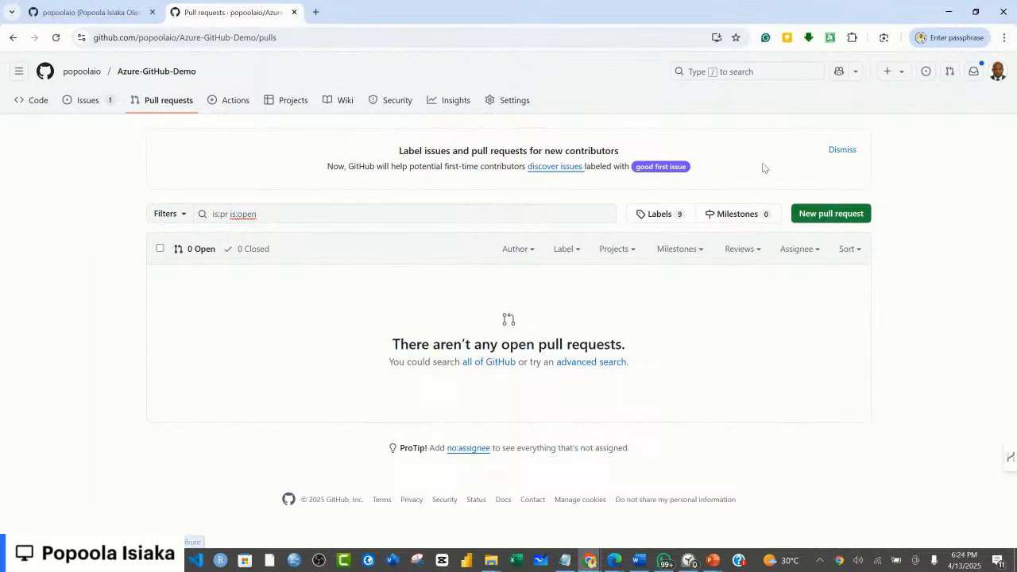
click(233, 107)
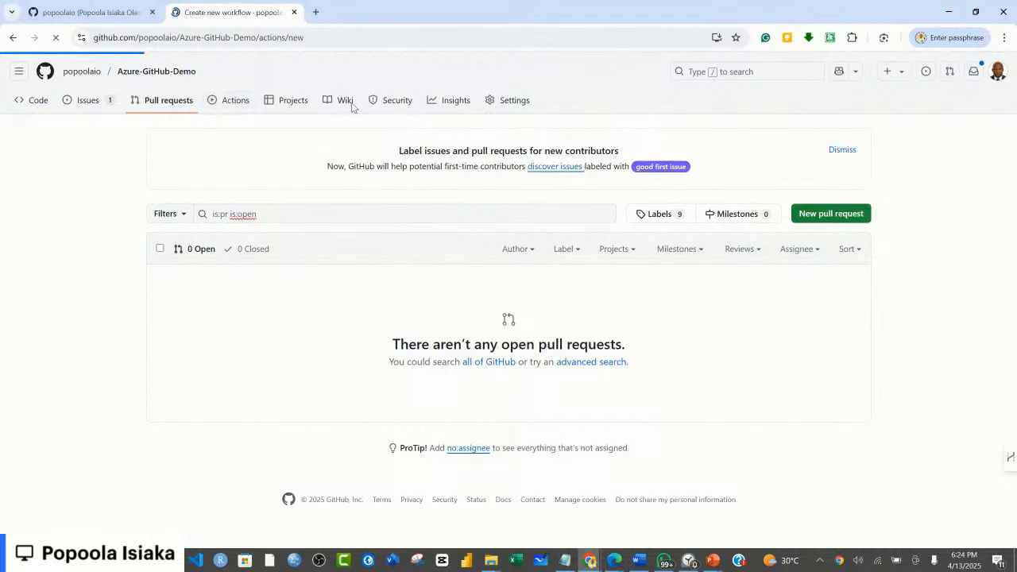
key(alt+Tab)
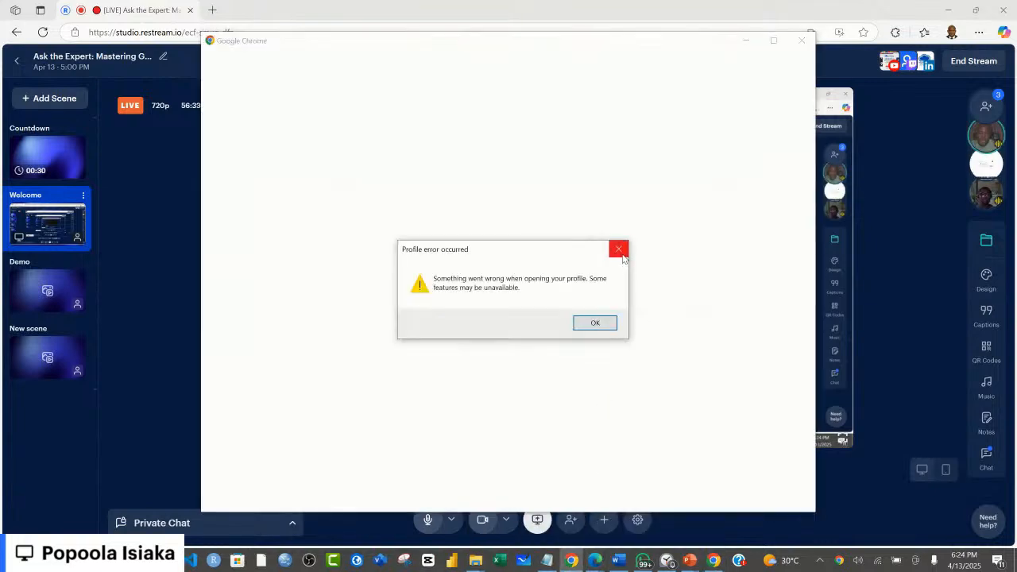
click(623, 255)
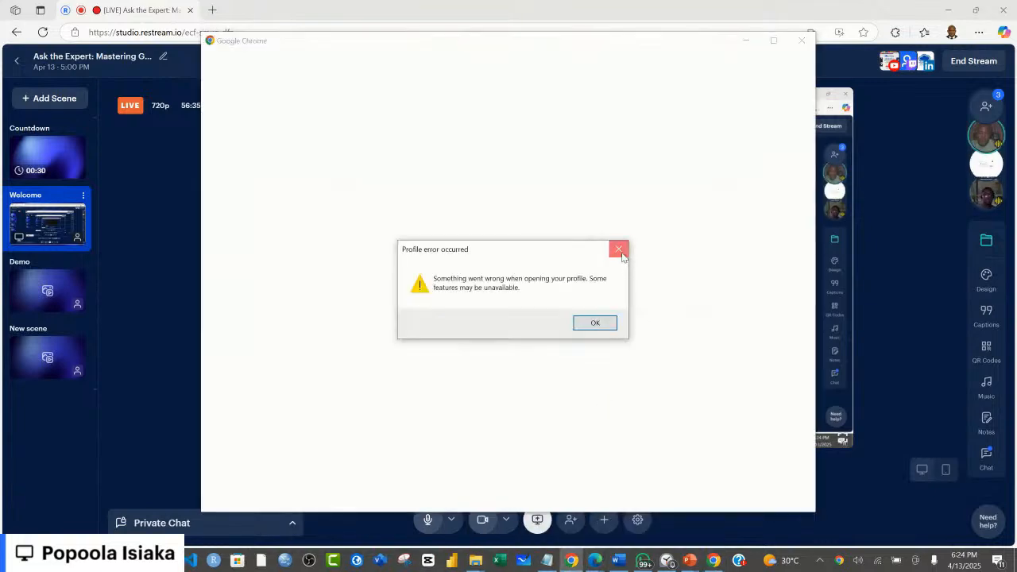
click(597, 326)
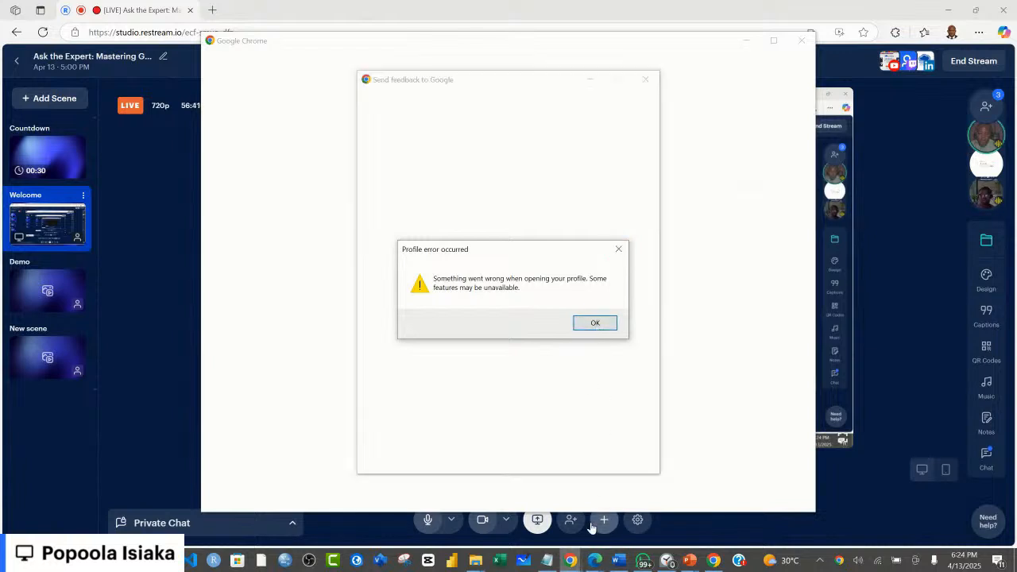
click(595, 325)
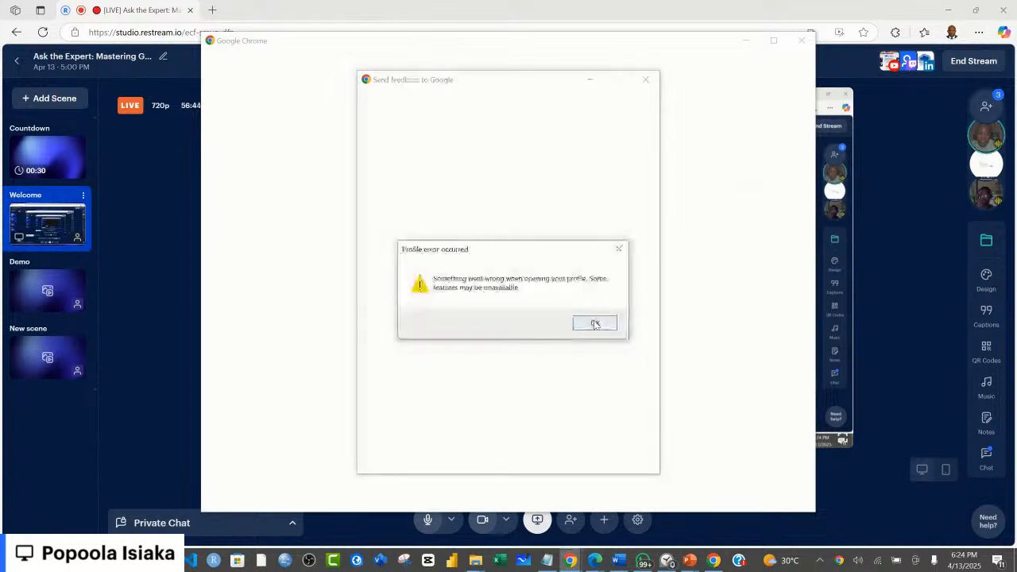
click(618, 251)
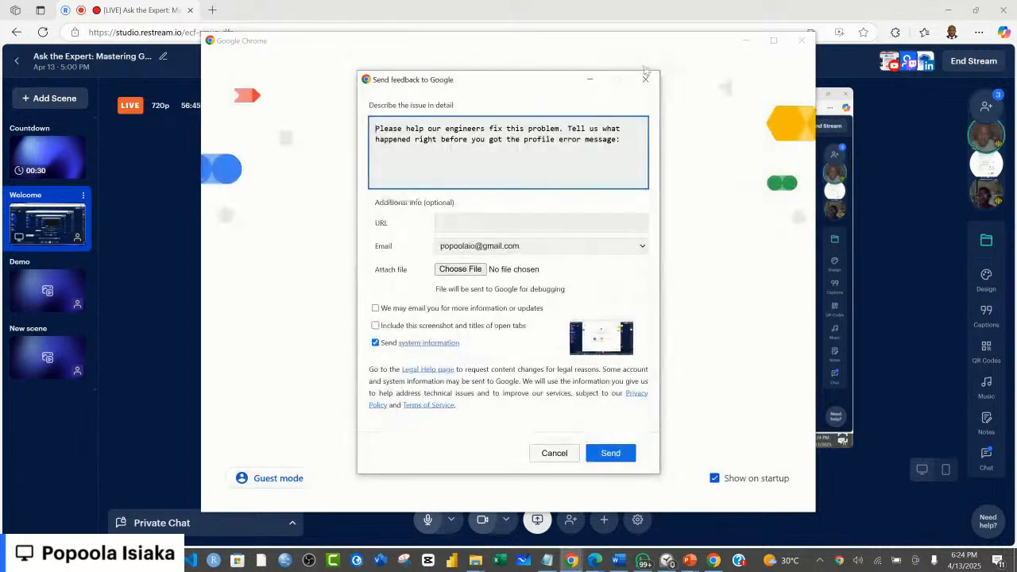
Step: Dismiss the Google feedback form, request restoring Chrome's previous pages and minimize the window
click(646, 79)
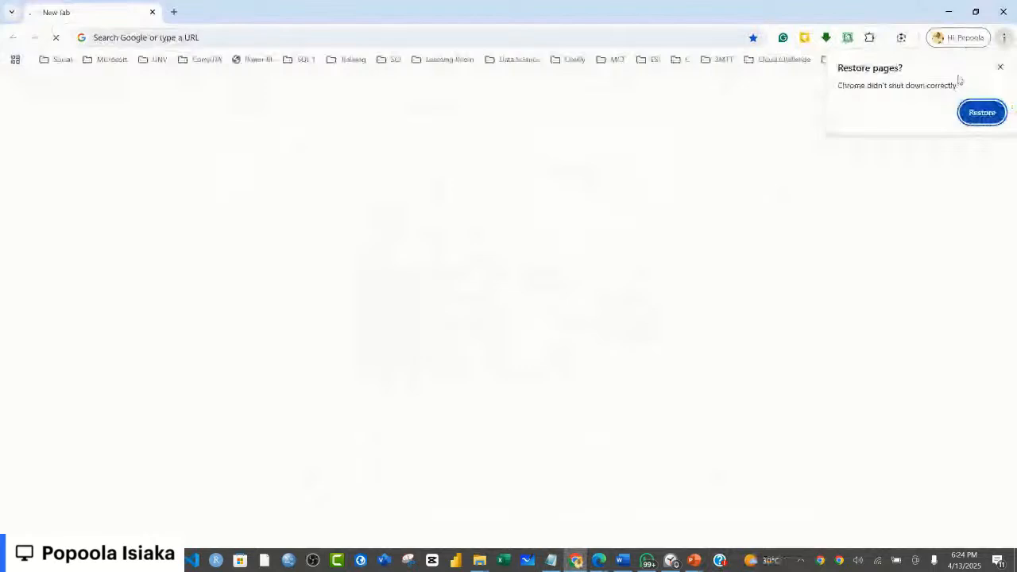
click(981, 112)
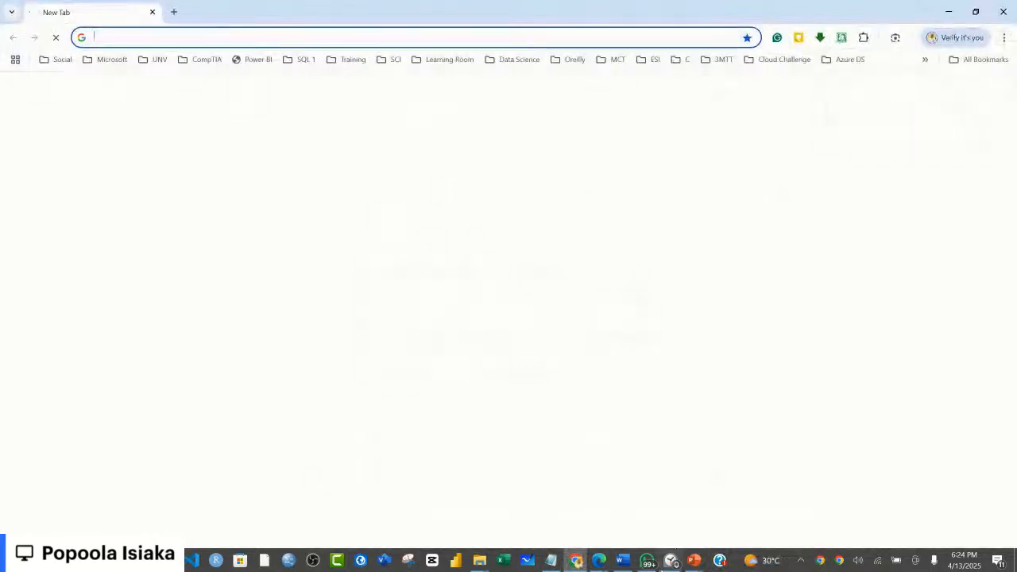
click(949, 11)
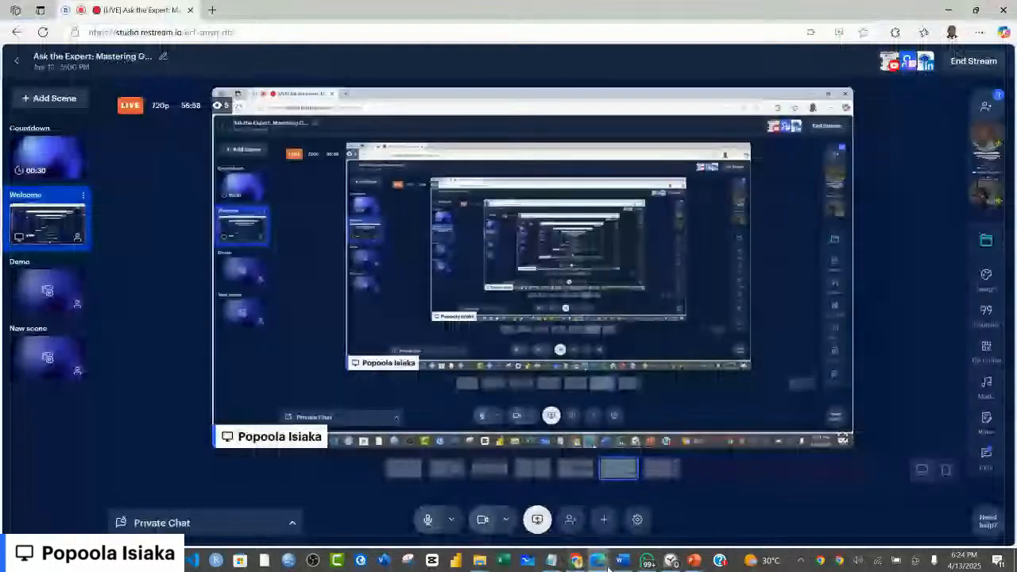
click(608, 567)
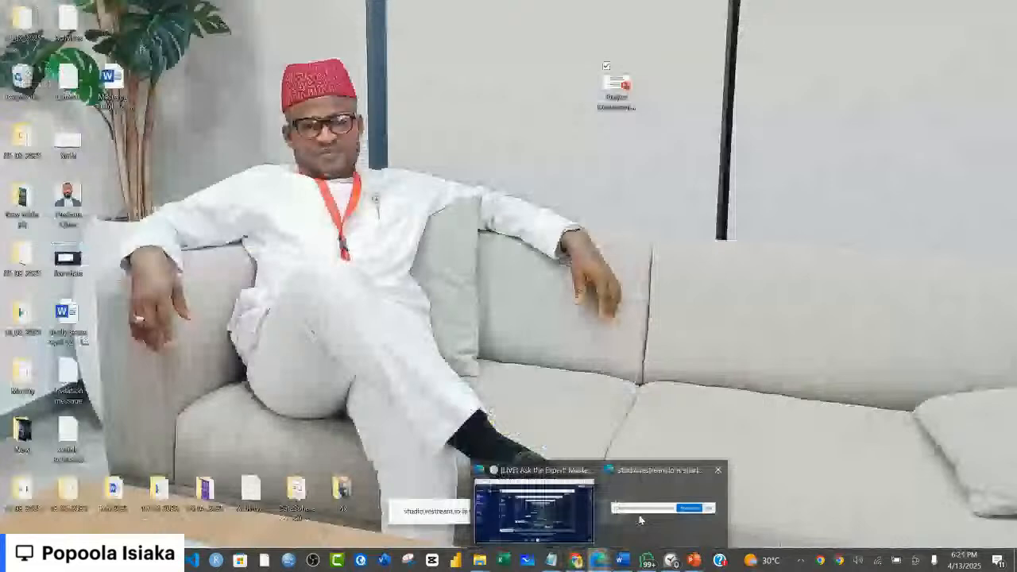
click(534, 512)
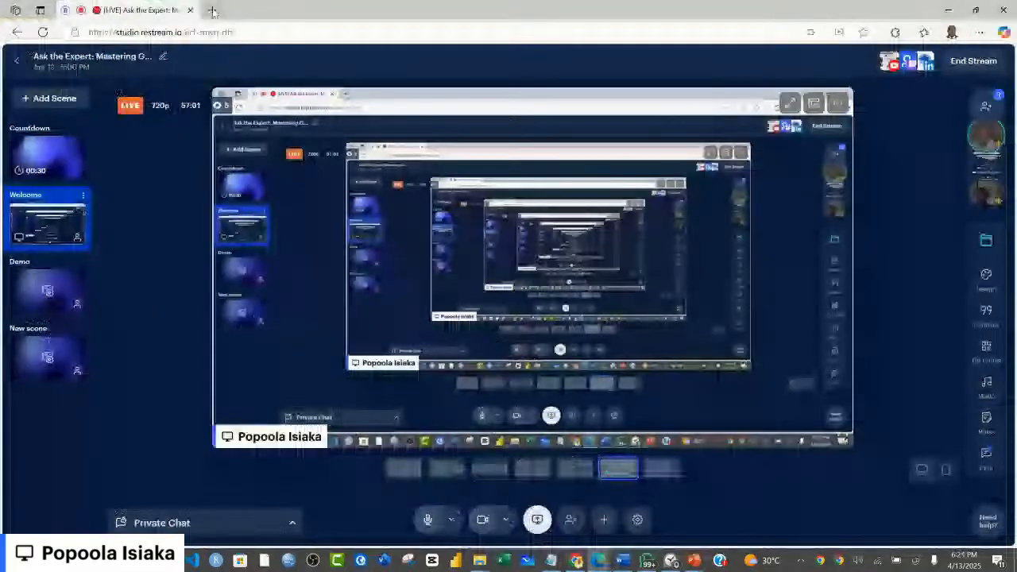
click(212, 10)
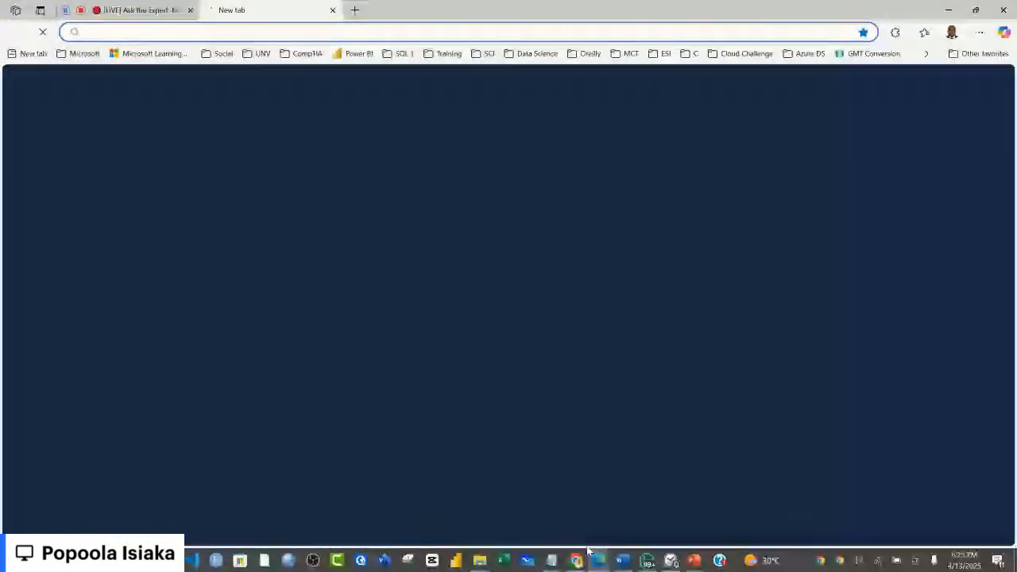
text(ww)
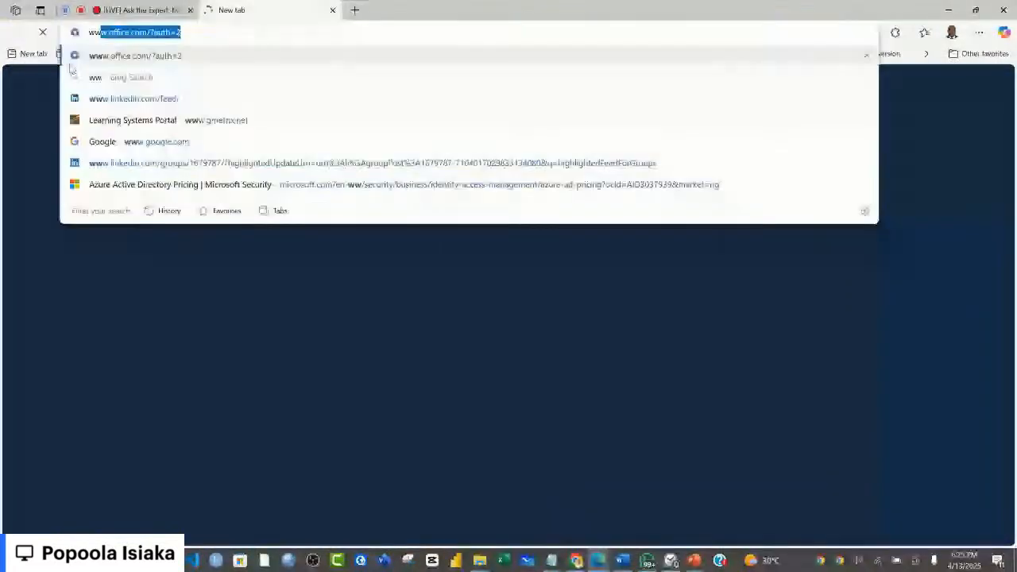
text(w.)
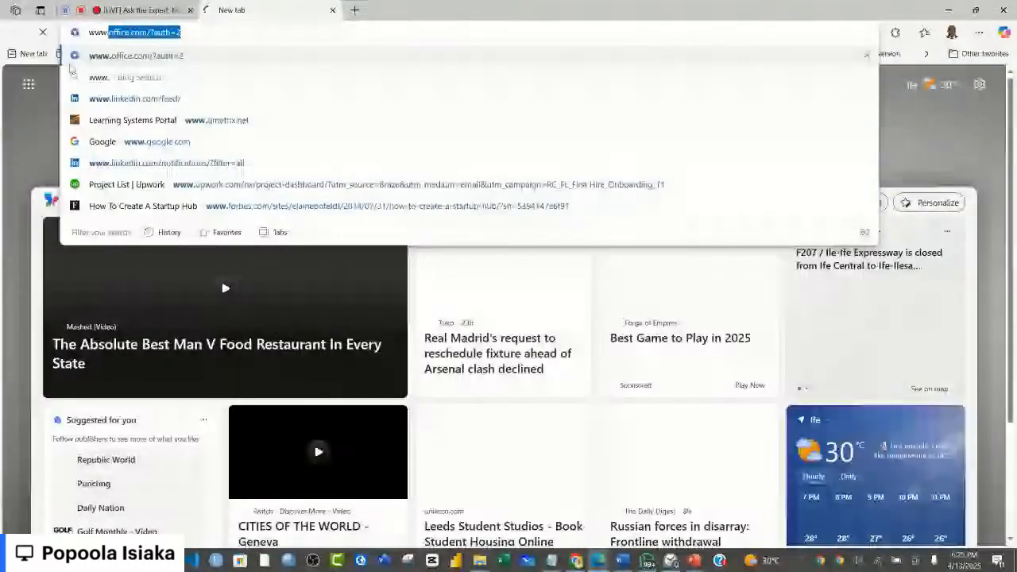
text(github)
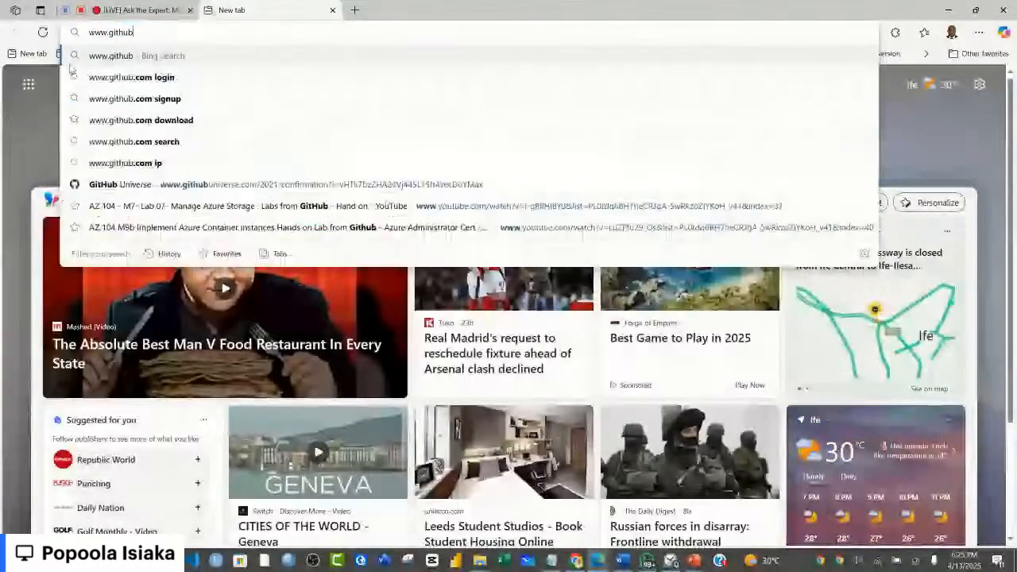
text(.com)
key(Return)
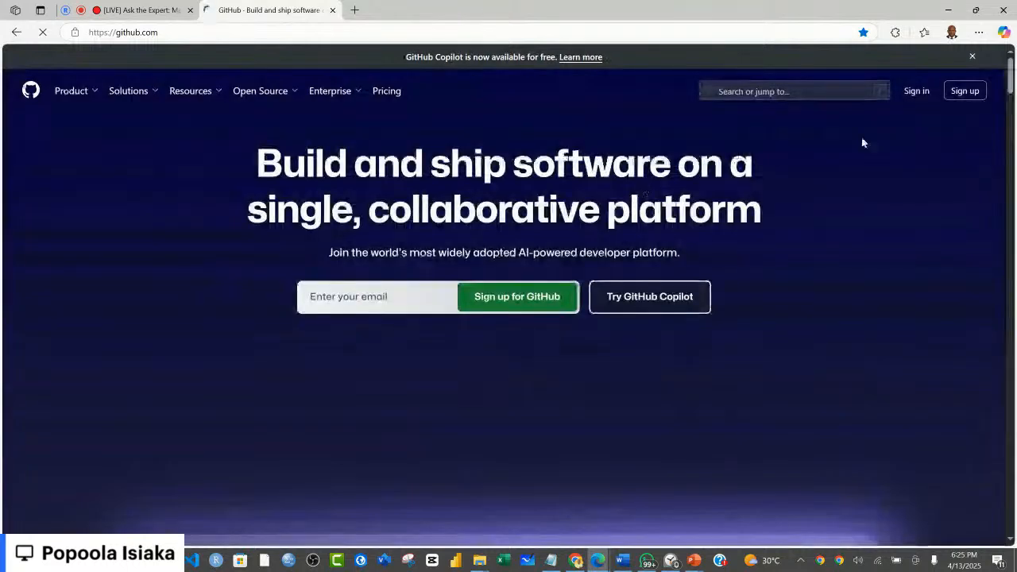
click(918, 91)
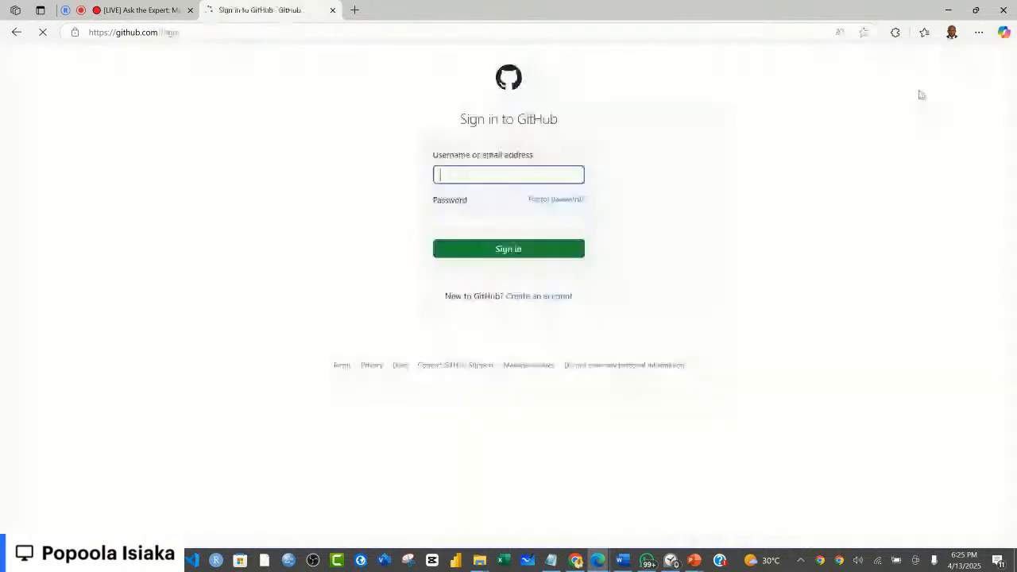
click(495, 249)
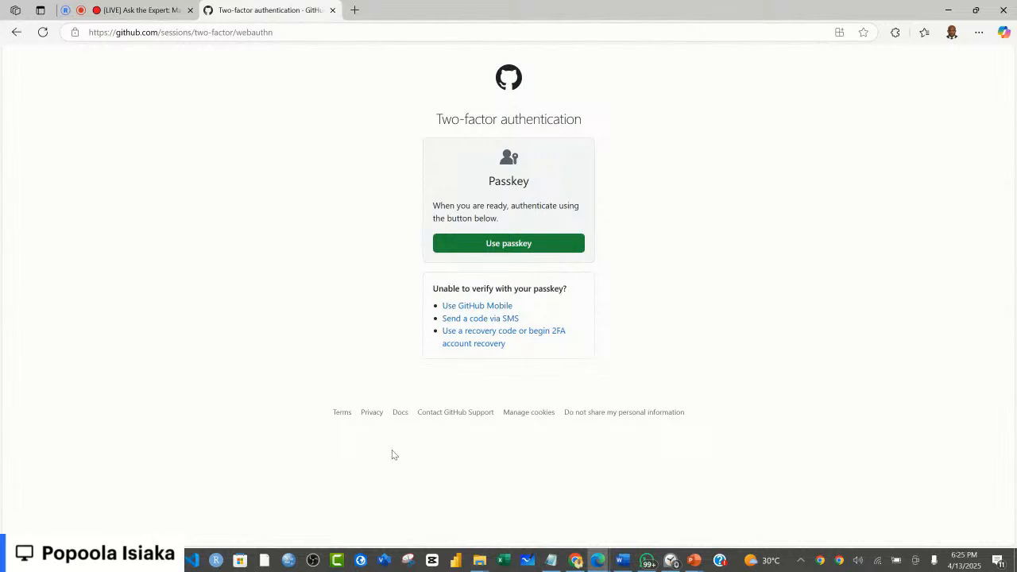
Step: Switch to Chrome, open the presenter's GitHub profile page and submit the GitHub sign-in form
click(577, 561)
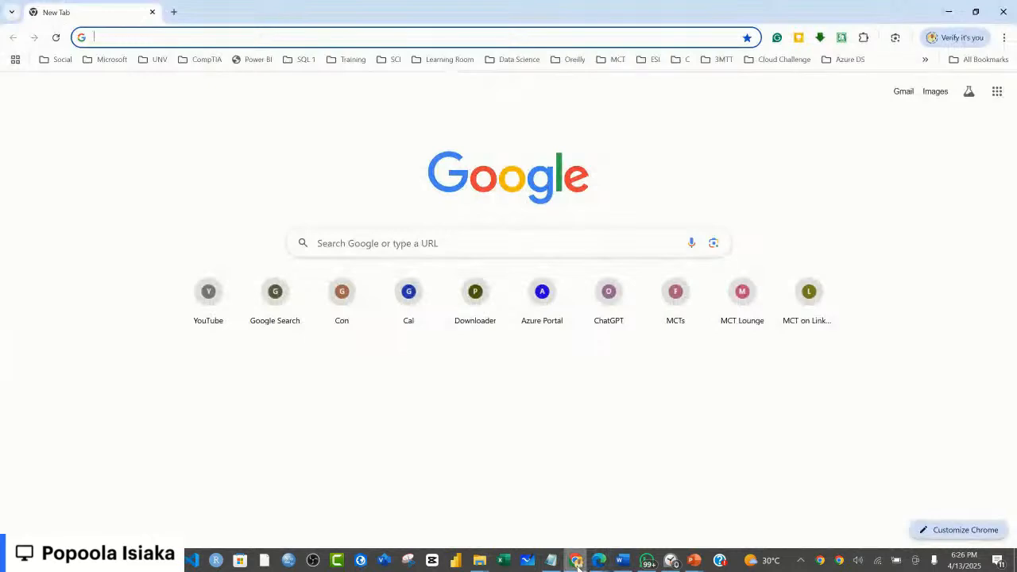
text(github.com)
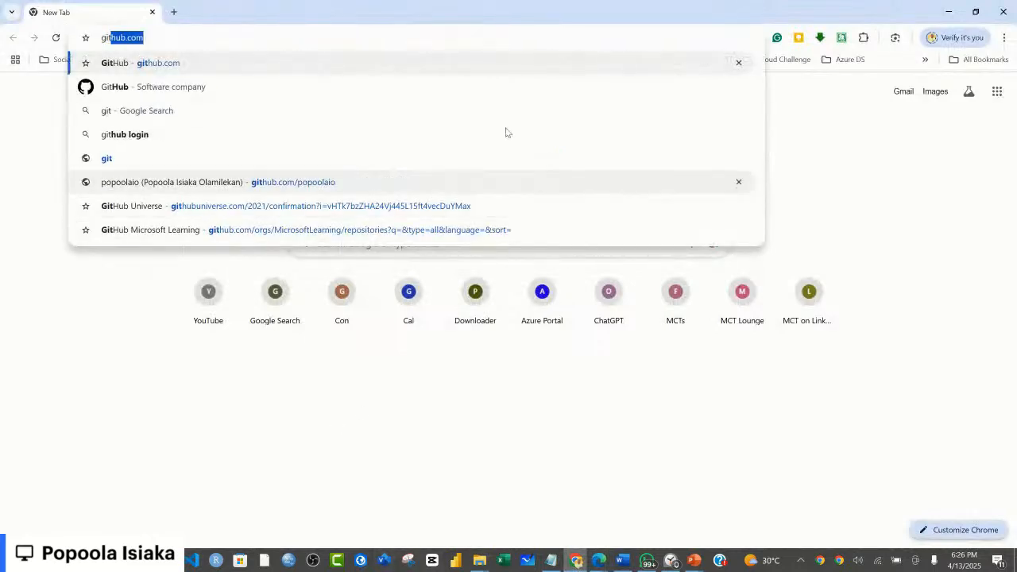
click(334, 183)
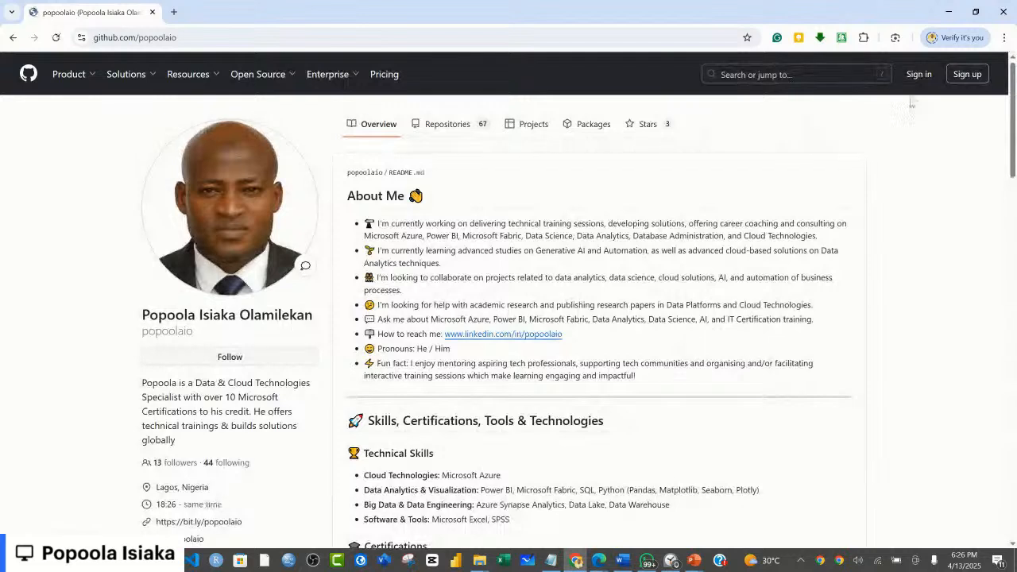
click(918, 77)
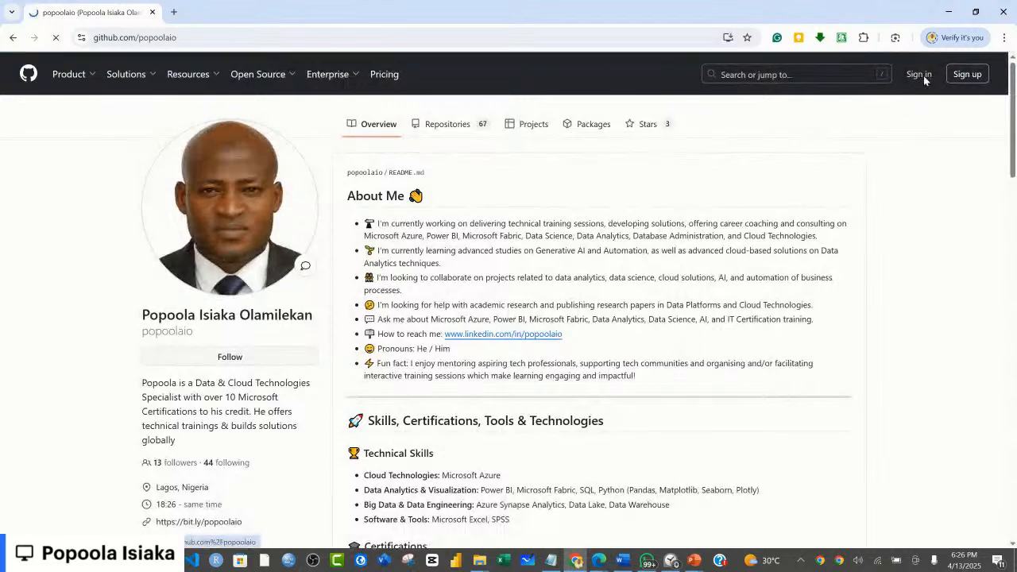
click(523, 259)
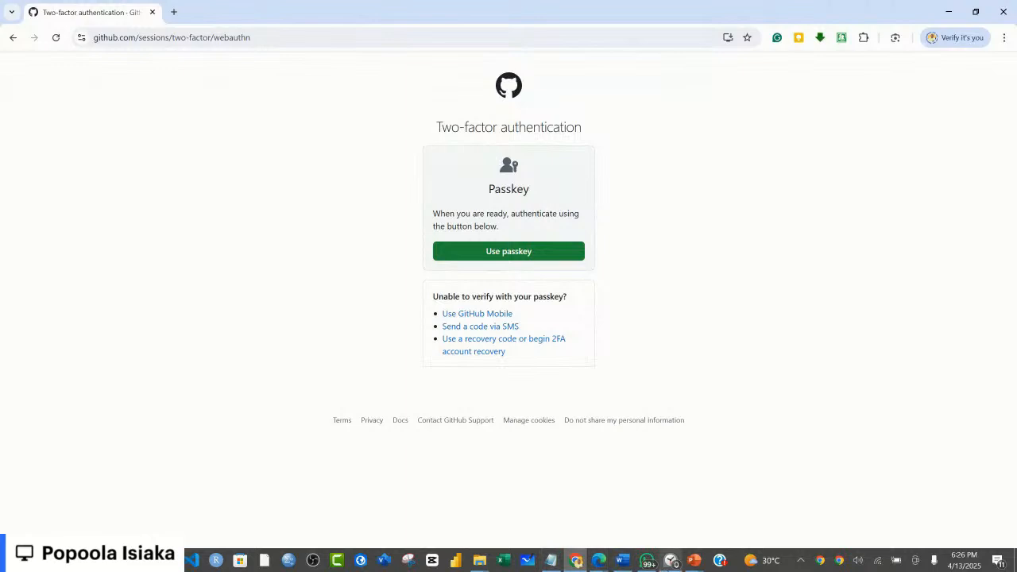
Step: Return to the Restream Studio live stream page in Microsoft Edge
click(598, 560)
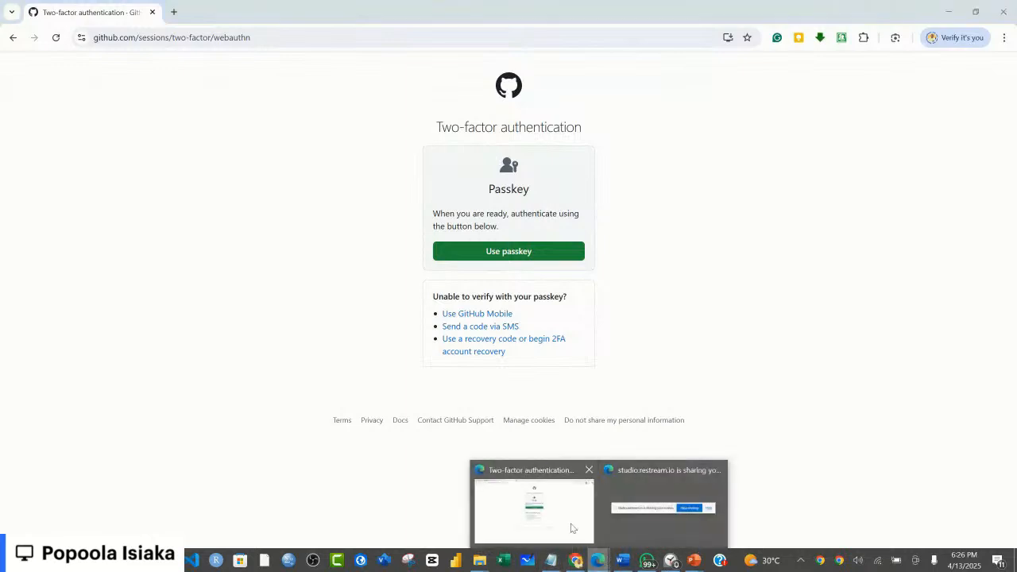
click(568, 526)
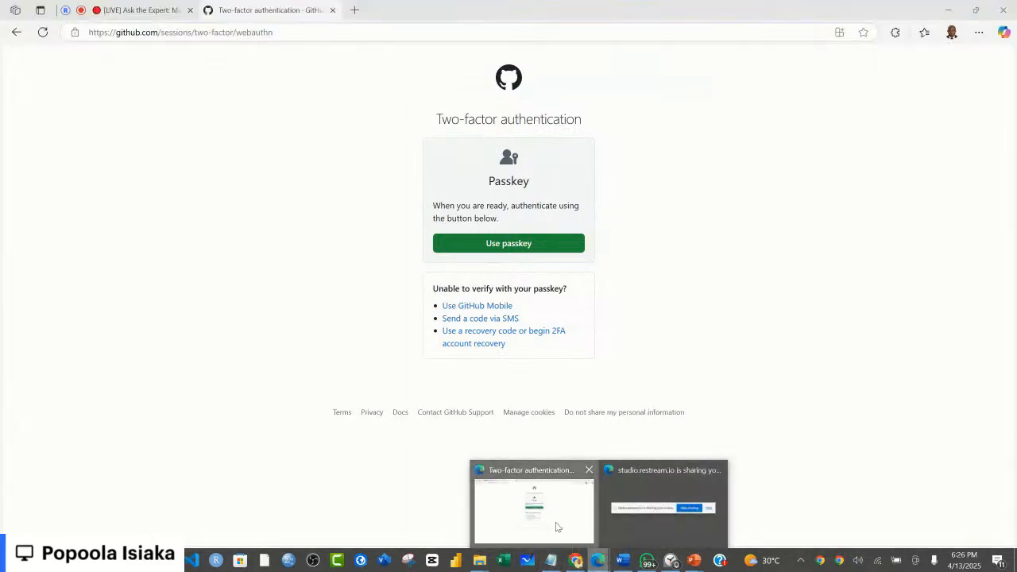
click(140, 11)
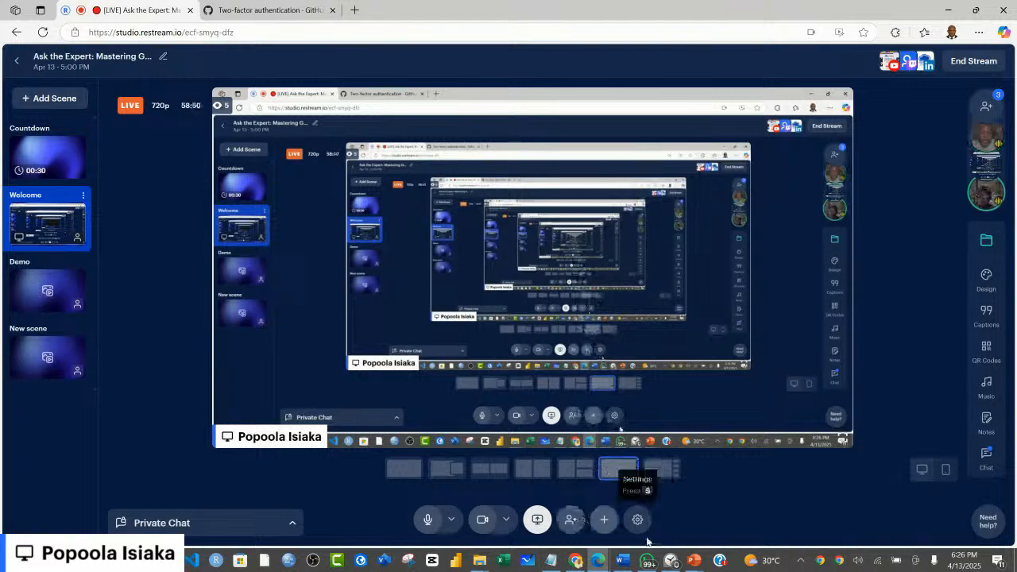
Step: Add a new screen share of the PowerPoint Slide Show window with tab audio turned off, and bring up the slide show
click(604, 520)
click(604, 420)
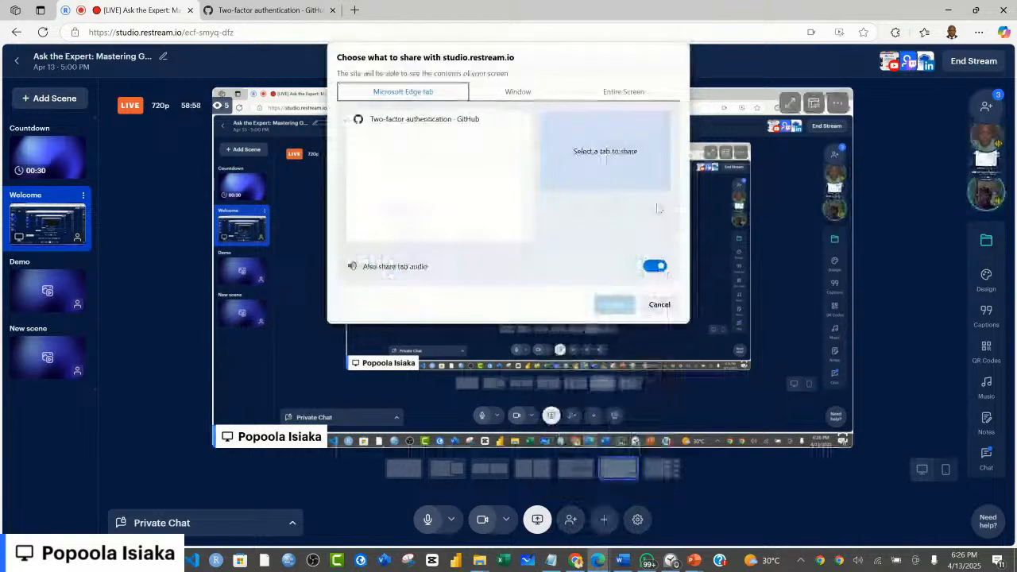
click(654, 266)
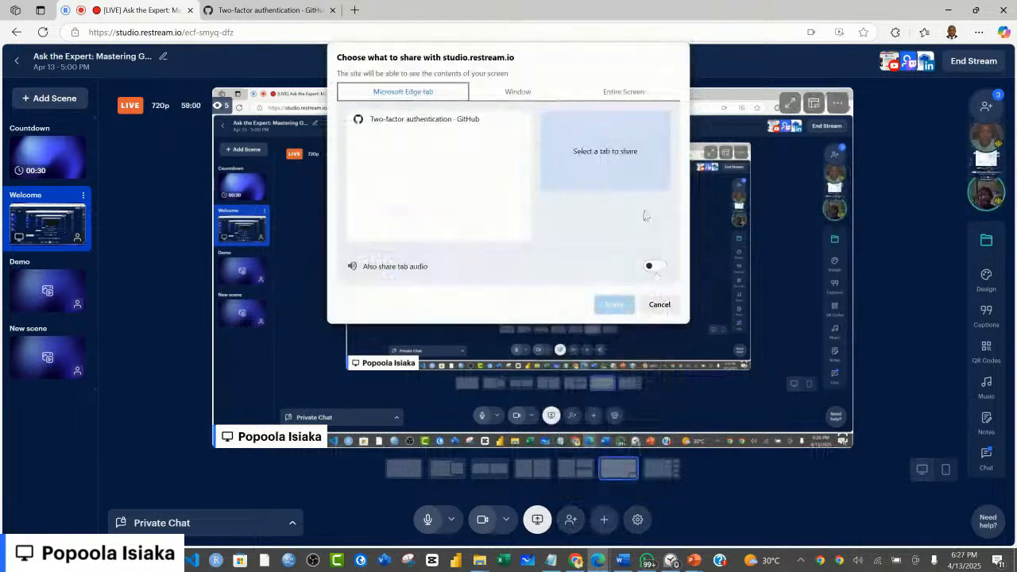
click(608, 97)
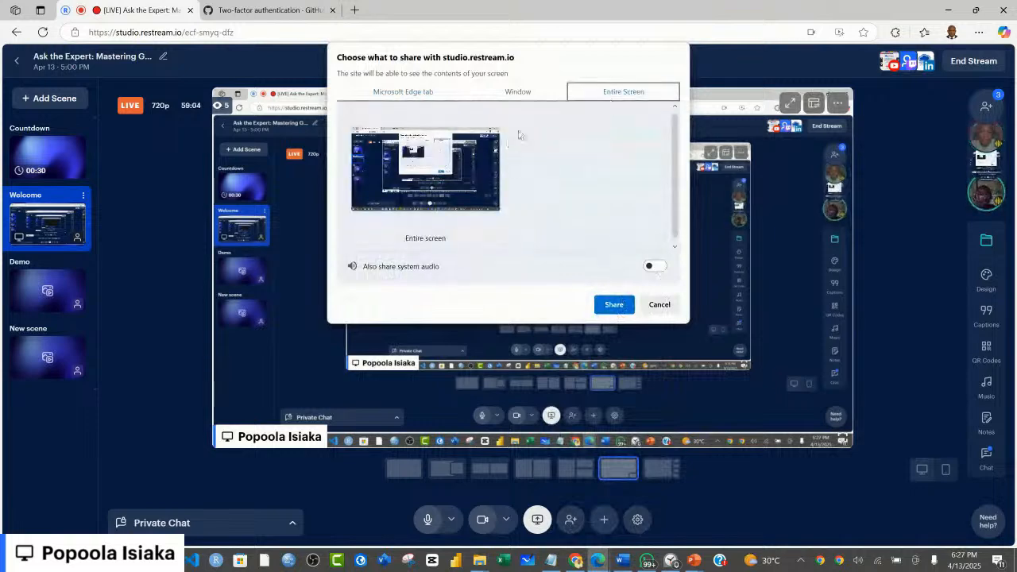
click(513, 93)
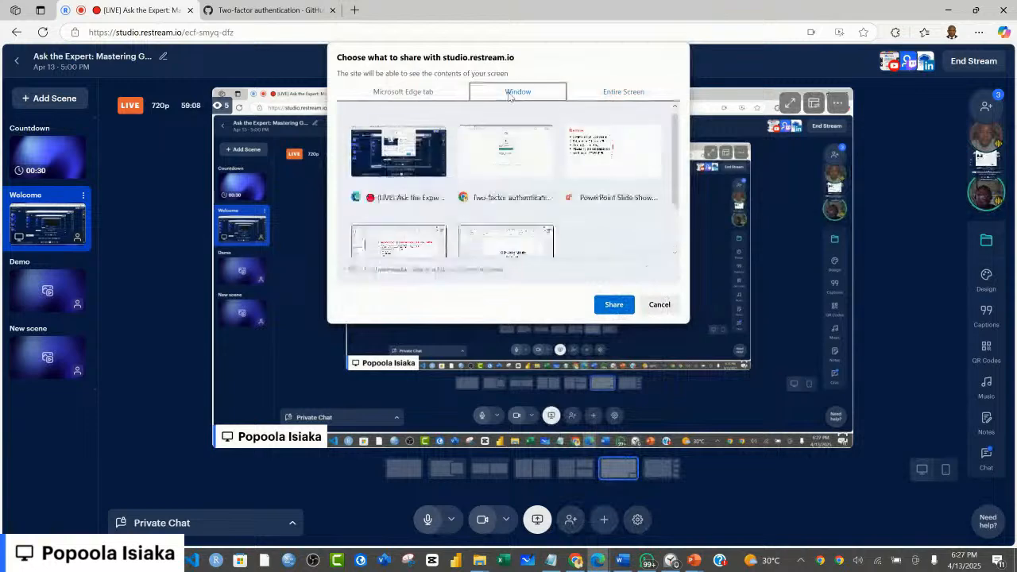
click(589, 159)
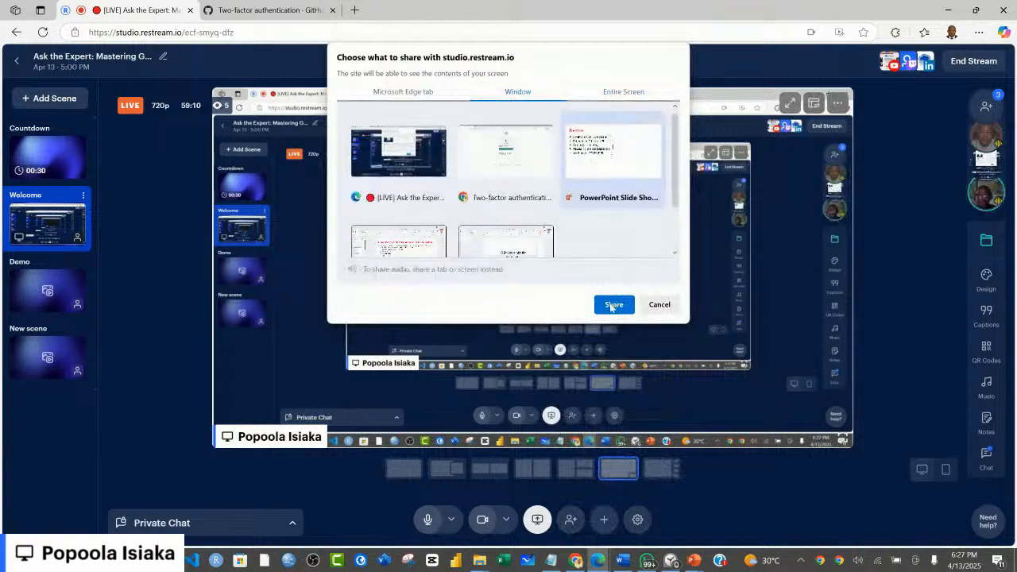
click(613, 304)
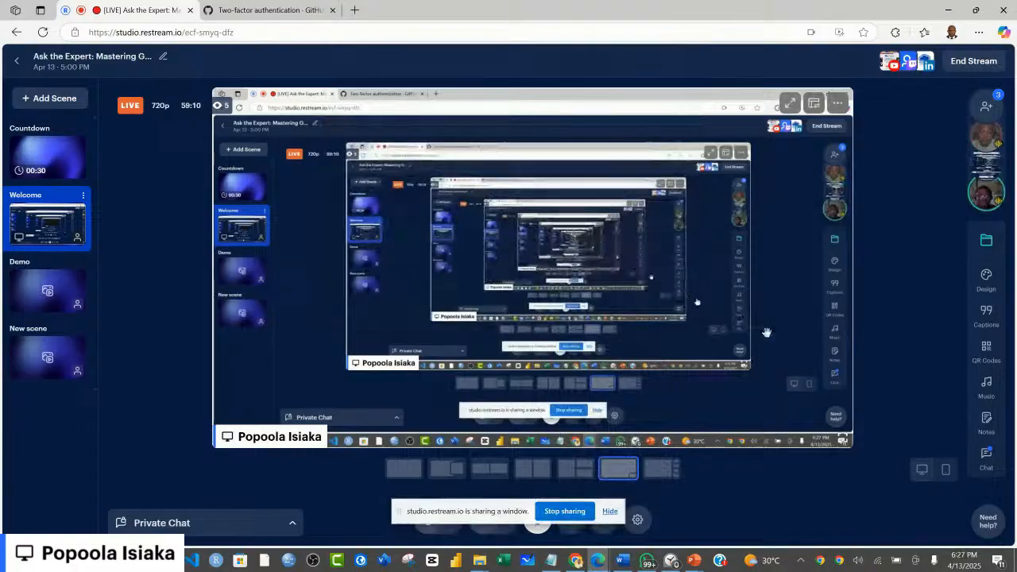
key(alt+Tab)
click(610, 511)
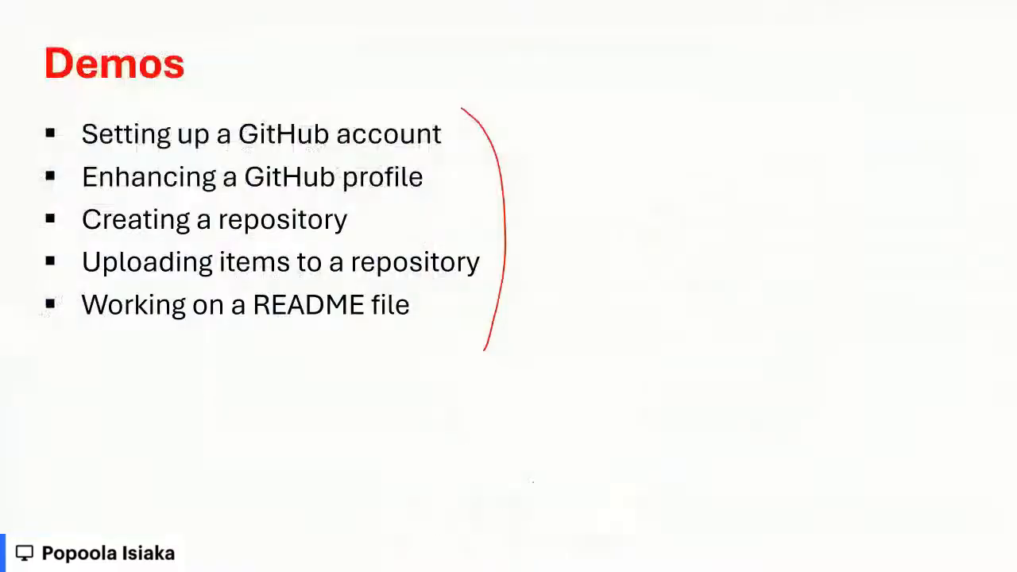